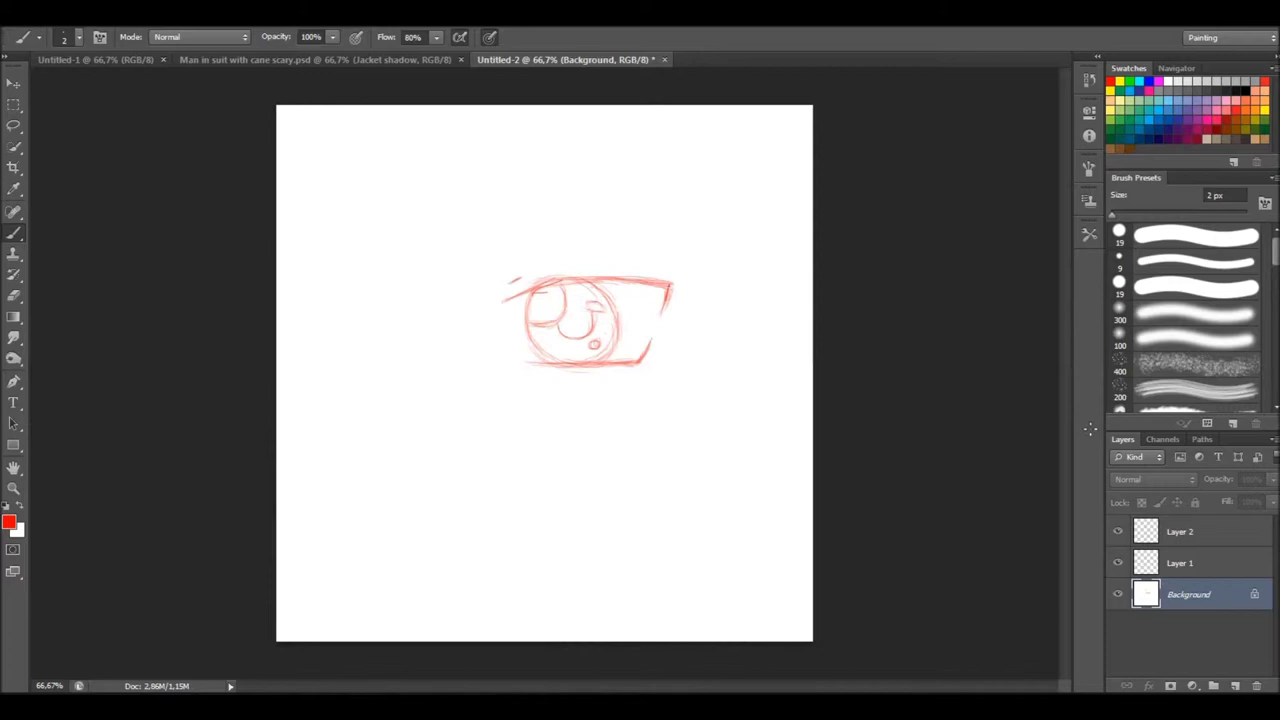
# On Layer 1, ink the upper eyelid line and its outer corner over the sketch with a black 9 px brush.
pyautogui.click(1175, 563)
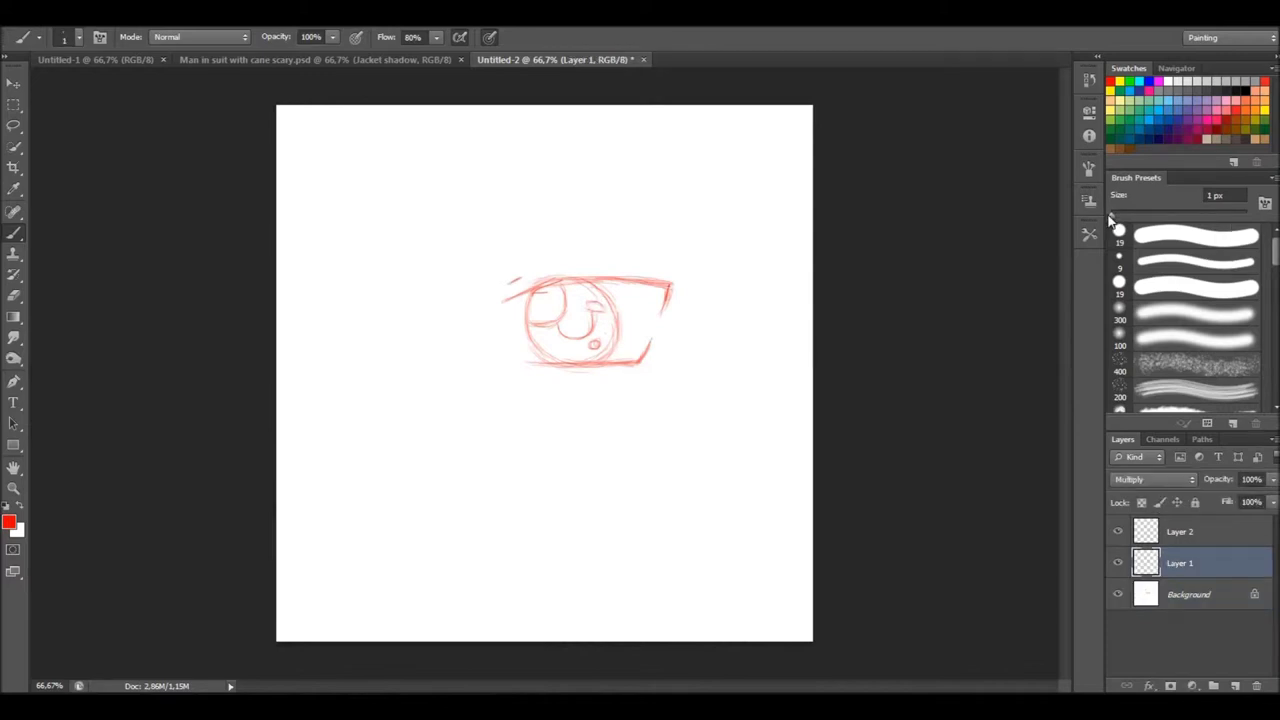
pyautogui.moveTo(1109, 216); pyautogui.dragTo(1117, 215)
pyautogui.click(1243, 90)
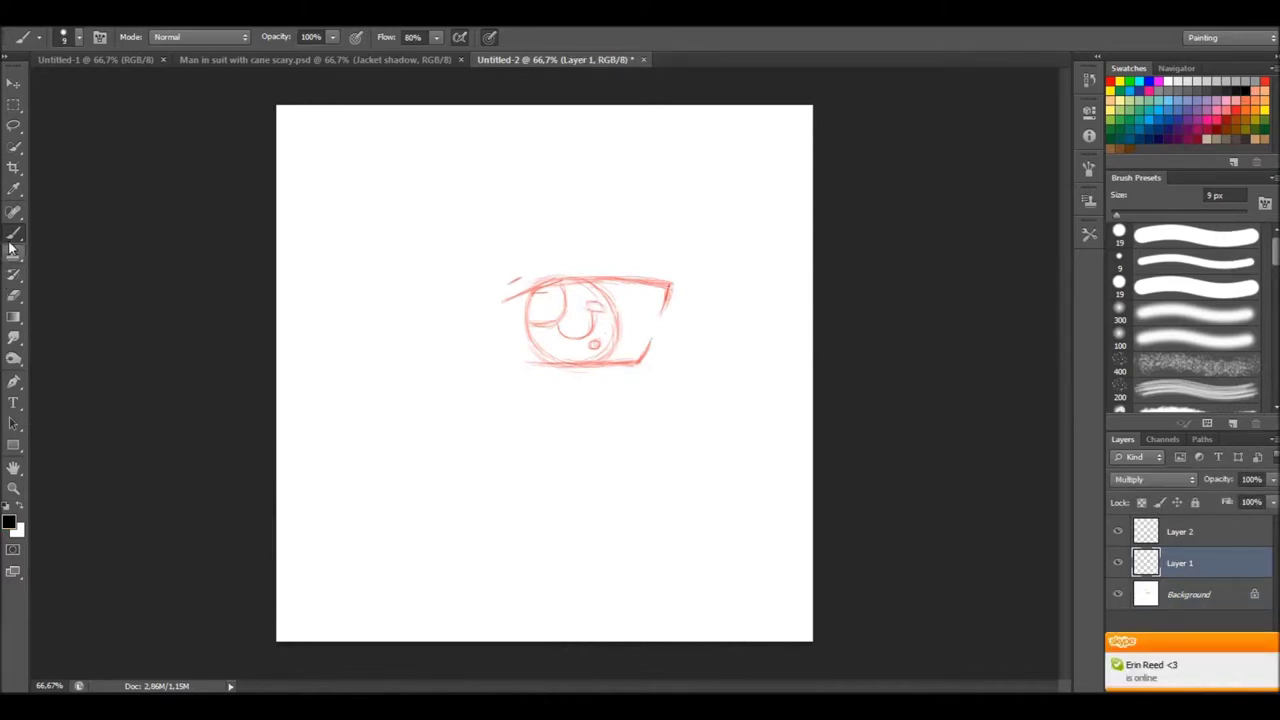
pyautogui.click(13, 488)
pyautogui.click(556, 345)
pyautogui.click(556, 343)
pyautogui.click(12, 235)
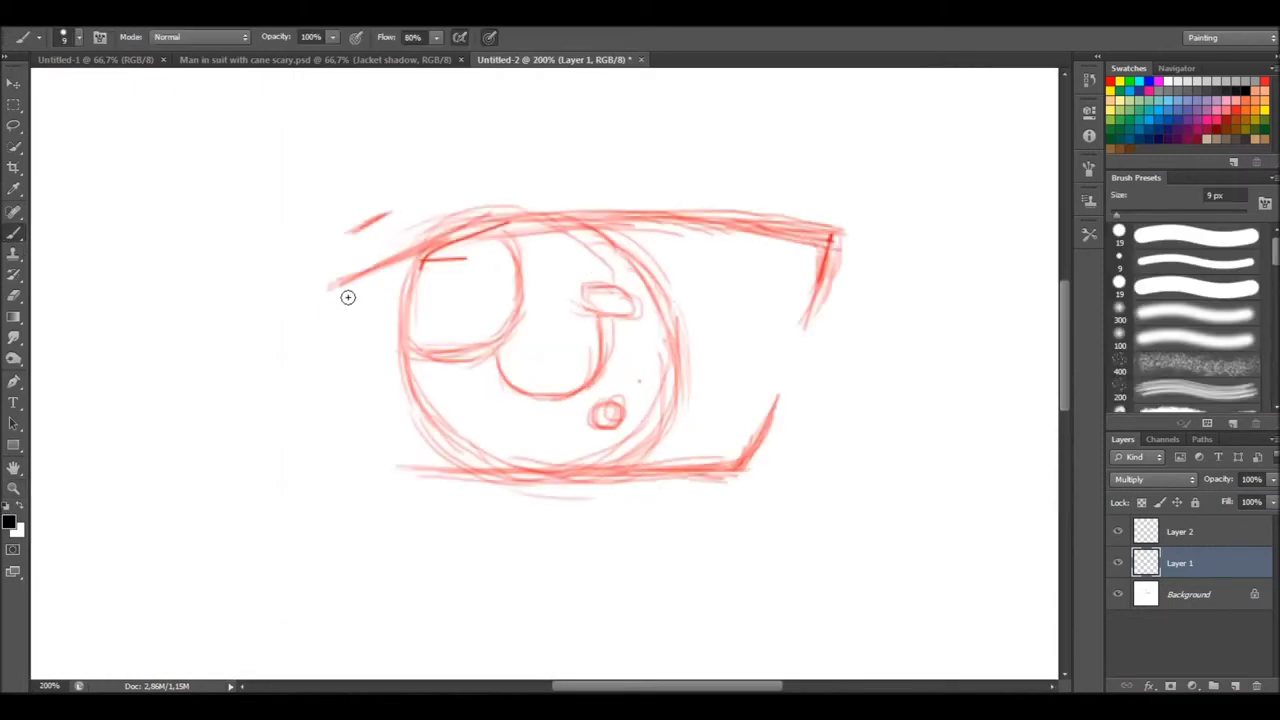
pyautogui.moveTo(337, 283)
pyautogui.mouseDown()
pyautogui.moveTo(462, 239)
pyautogui.moveTo(424, 247)
pyautogui.moveTo(444, 233)
pyautogui.moveTo(428, 241)
pyautogui.moveTo(526, 218)
pyautogui.moveTo(495, 222)
pyautogui.mouseUp()
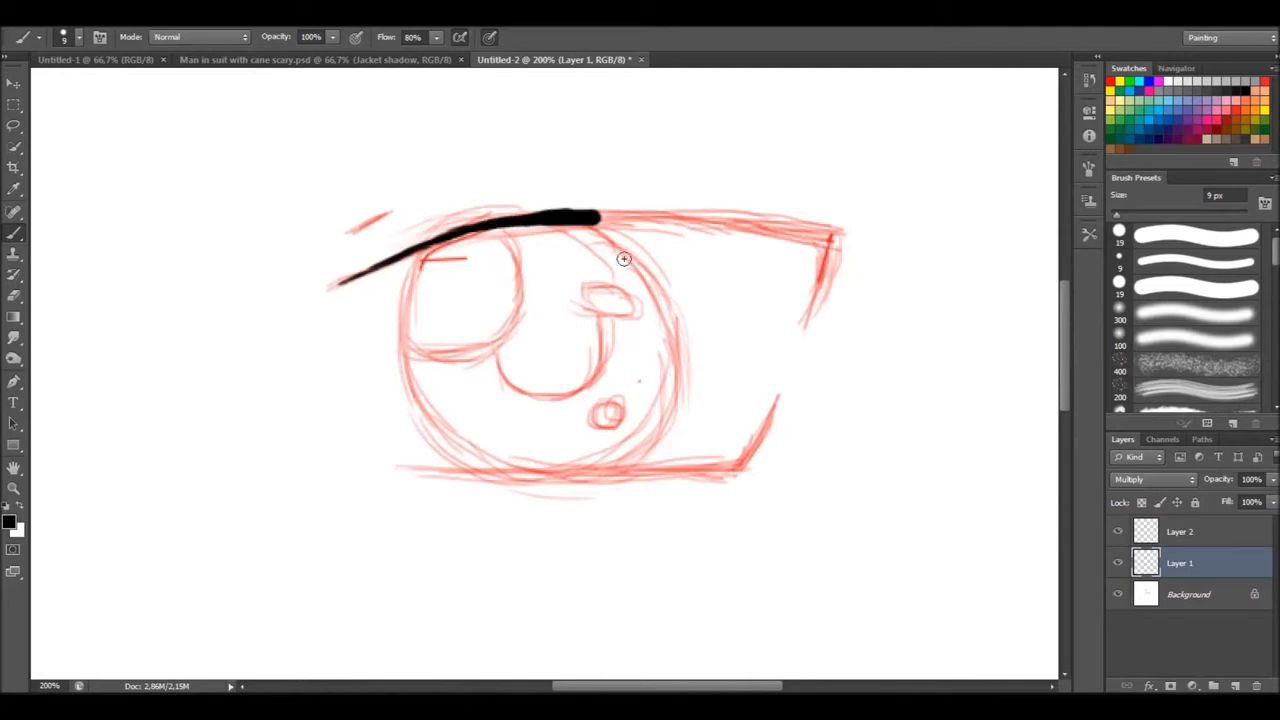
pyautogui.moveTo(580, 218)
pyautogui.mouseDown()
pyautogui.moveTo(823, 230)
pyautogui.moveTo(758, 224)
pyautogui.moveTo(826, 230)
pyautogui.mouseUp()
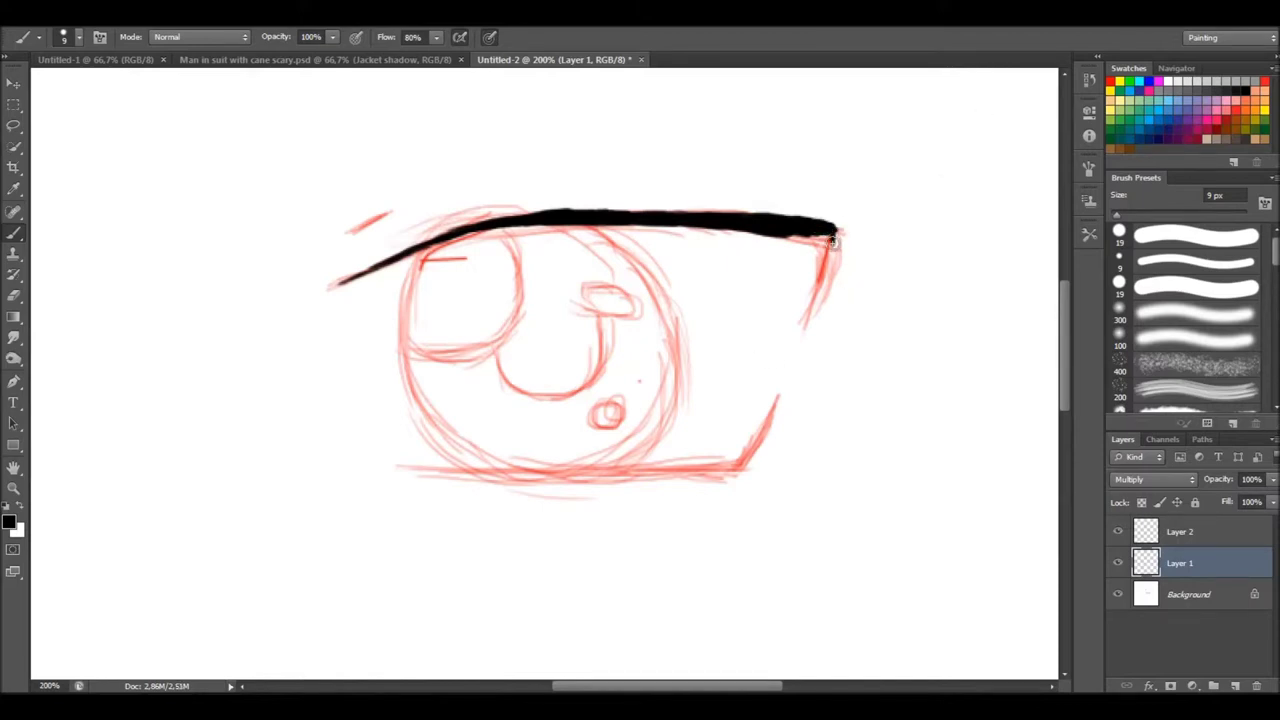
pyautogui.moveTo(782, 235)
pyautogui.mouseDown()
pyautogui.moveTo(826, 240)
pyautogui.moveTo(807, 317)
pyautogui.moveTo(822, 251)
pyautogui.mouseUp()
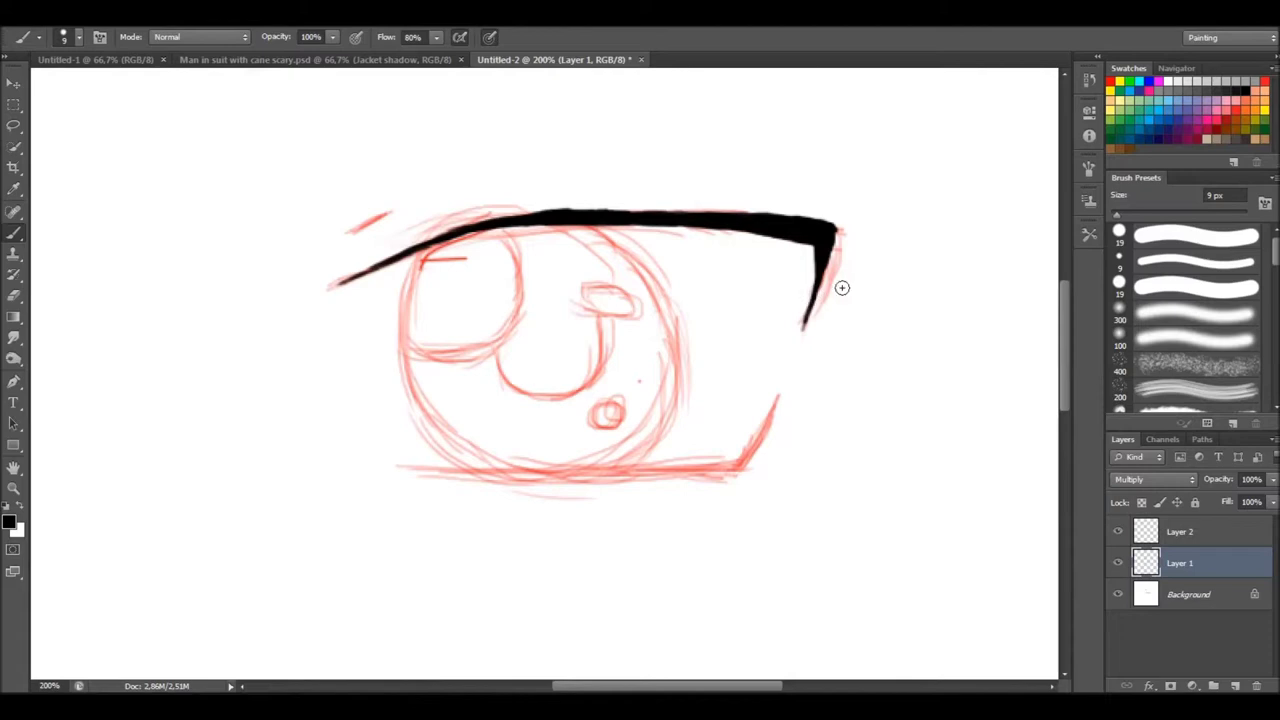
# Ink the lower eyelid line and its short upturned outer end over the red sketch.
pyautogui.moveTo(408, 466); pyautogui.dragTo(742, 474)
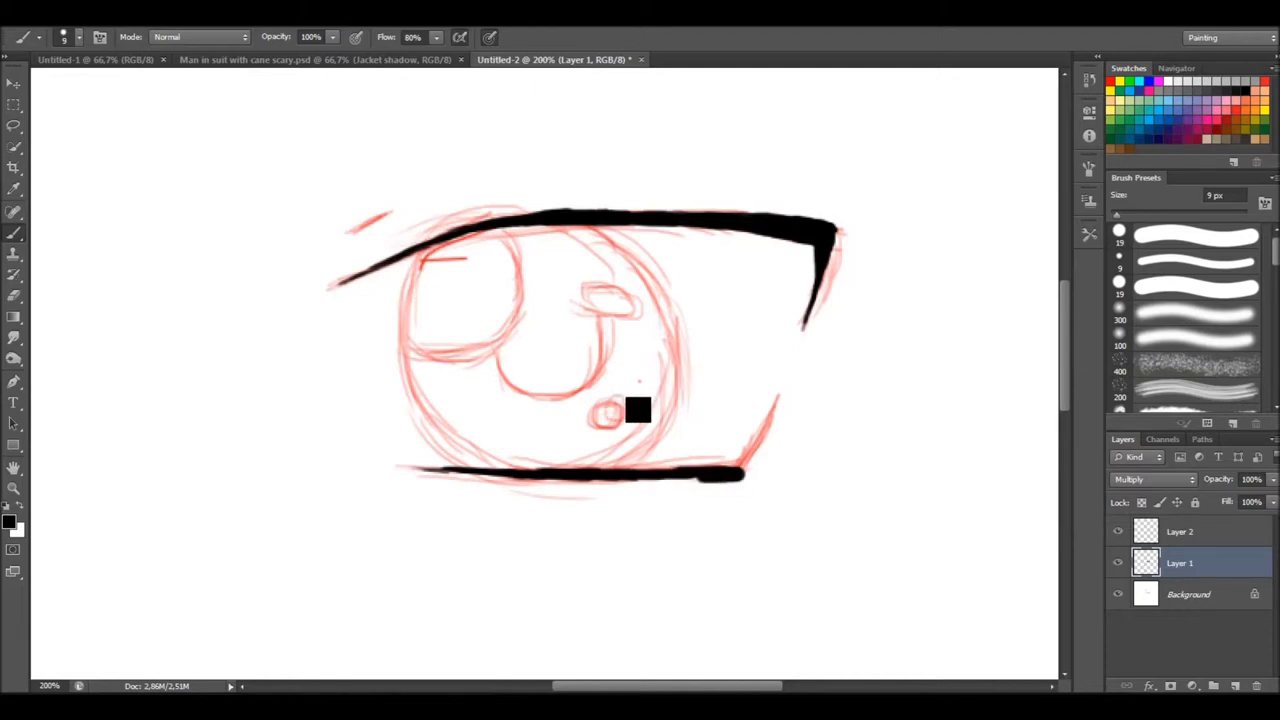
pyautogui.hotkey('ctrl', 'z')
pyautogui.moveTo(1065, 393)
pyautogui.mouseDown()
pyautogui.moveTo(1066, 263)
pyautogui.moveTo(1065, 395)
pyautogui.mouseUp()
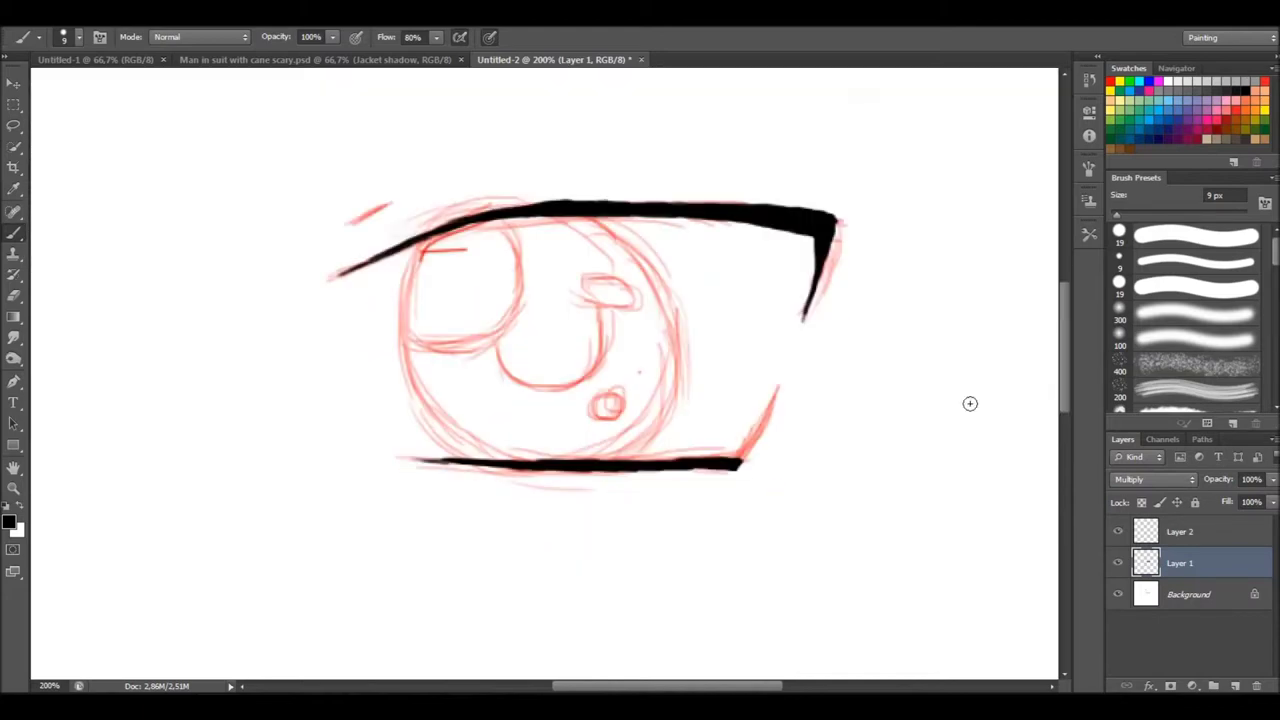
pyautogui.moveTo(736, 465); pyautogui.dragTo(779, 384)
# Add short lash spikes at the outer ends of the upper and lower eyelid lines.
pyautogui.moveTo(831, 228)
pyautogui.mouseDown()
pyautogui.moveTo(835, 194)
pyautogui.moveTo(818, 228)
pyautogui.mouseUp()
pyautogui.hotkey('ctrl', 'z')
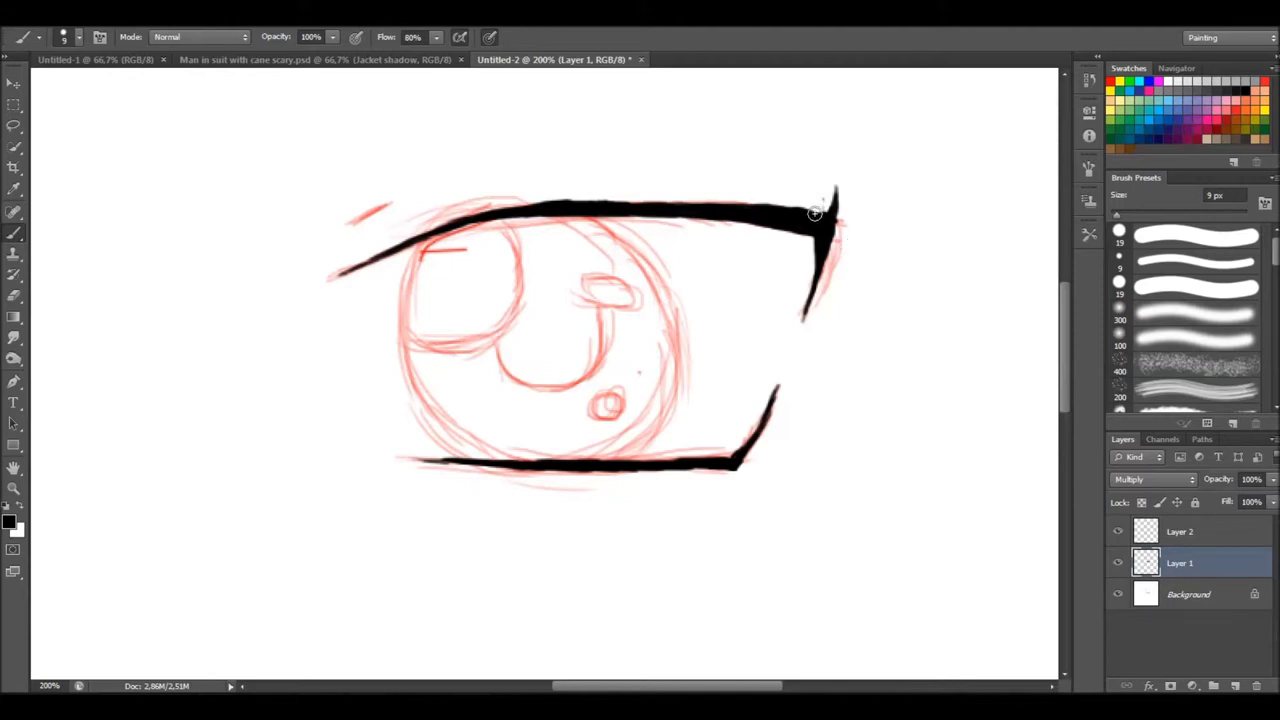
pyautogui.moveTo(814, 216); pyautogui.dragTo(808, 204)
pyautogui.moveTo(730, 474); pyautogui.dragTo(718, 469)
# Ink the right side of the iris outline as one curve from the upper eyelid to the lower eyelid.
pyautogui.moveTo(617, 220); pyautogui.dragTo(665, 292)
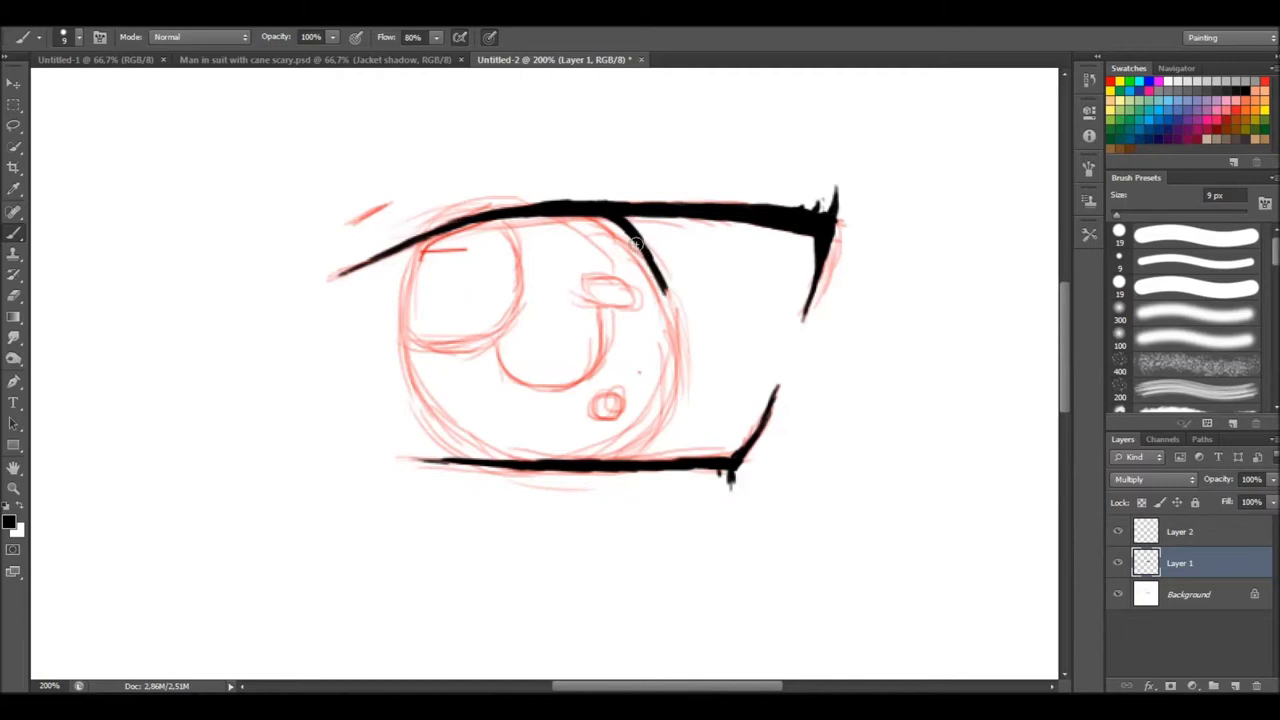
pyautogui.moveTo(636, 244)
pyautogui.mouseDown()
pyautogui.moveTo(680, 325)
pyautogui.moveTo(678, 310)
pyautogui.mouseUp()
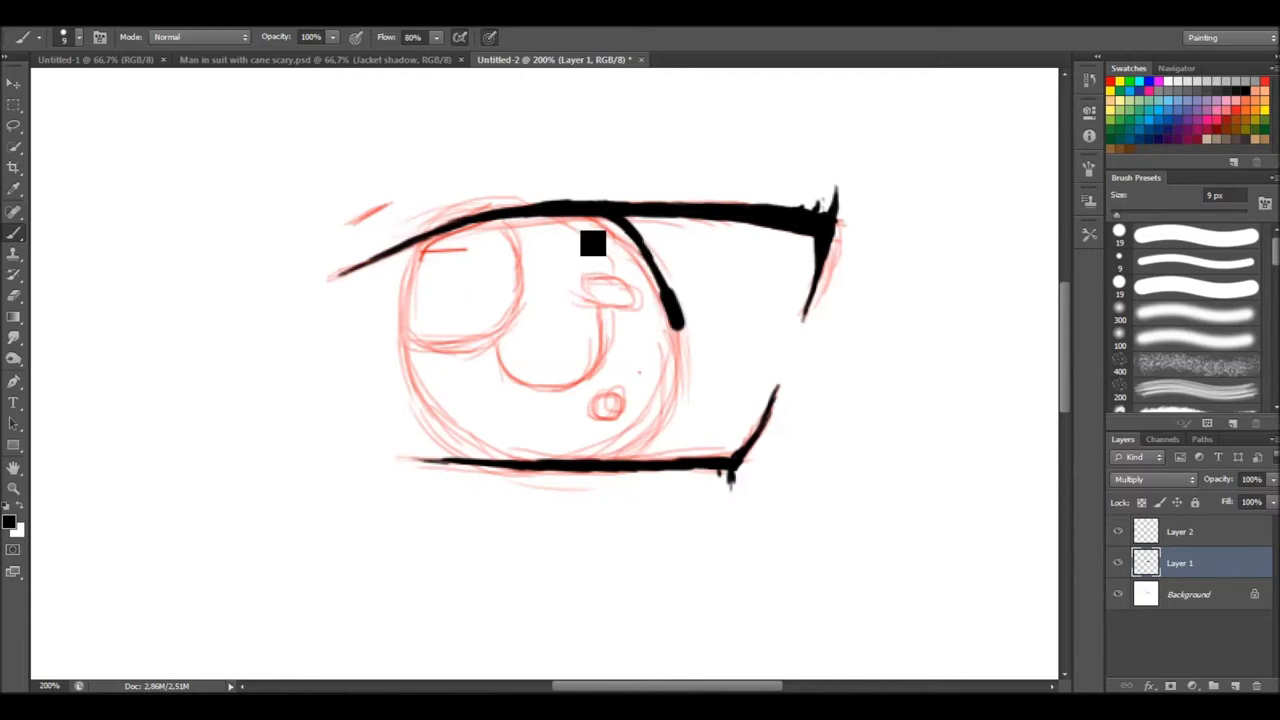
pyautogui.hotkey('ctrl', 'alt', 'z')
pyautogui.hotkey('ctrl', 'alt', 'z')
pyautogui.moveTo(661, 290); pyautogui.dragTo(675, 322)
pyautogui.moveTo(612, 463)
pyautogui.mouseDown()
pyautogui.moveTo(652, 428)
pyautogui.moveTo(672, 350)
pyautogui.moveTo(674, 371)
pyautogui.mouseUp()
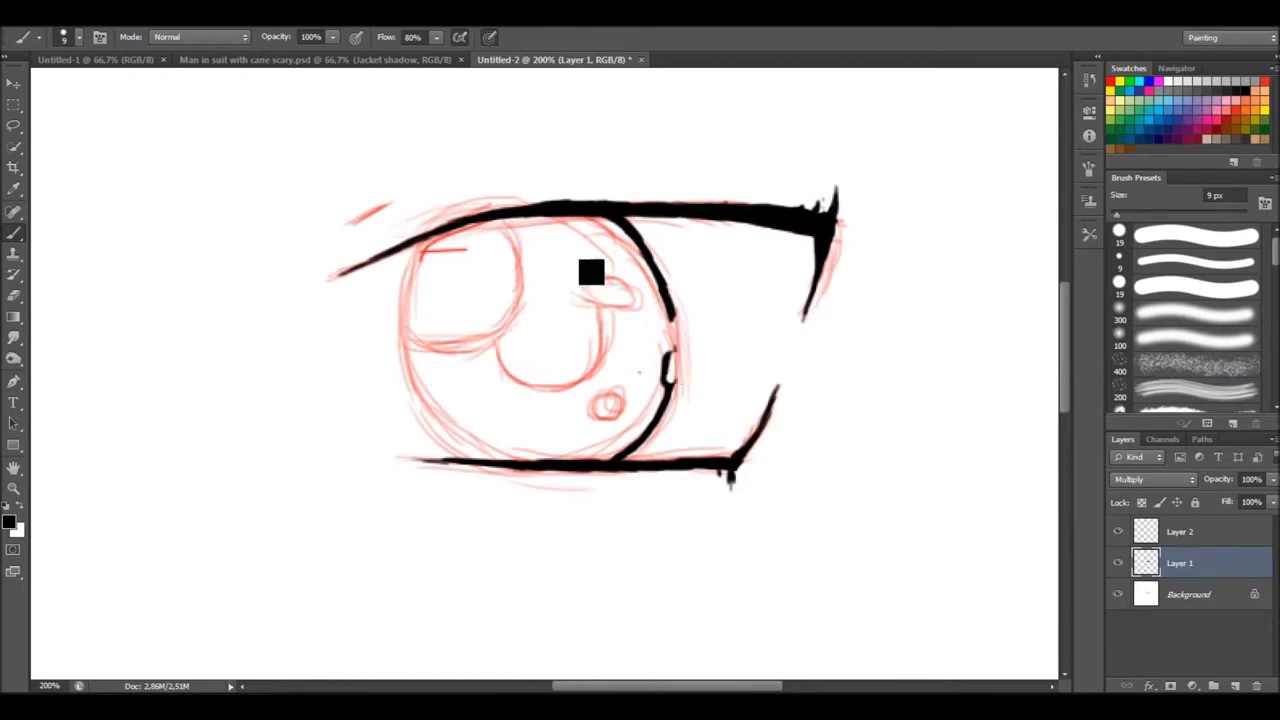
pyautogui.moveTo(667, 398); pyautogui.dragTo(673, 340)
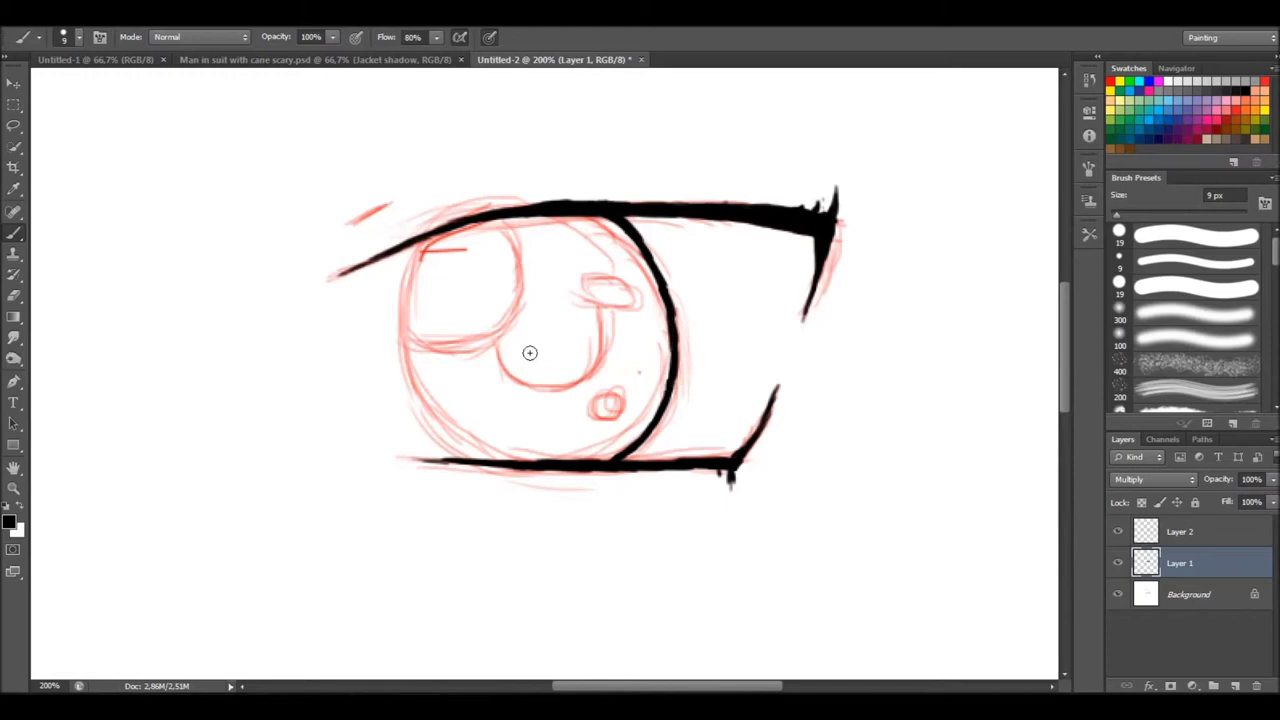
# Ink the left side of the iris outline and the edge of the large highlight in its upper left.
pyautogui.moveTo(440, 232)
pyautogui.mouseDown()
pyautogui.moveTo(402, 300)
pyautogui.moveTo(414, 392)
pyautogui.mouseUp()
pyautogui.moveTo(466, 449)
pyautogui.mouseDown()
pyautogui.moveTo(484, 460)
pyautogui.moveTo(410, 380)
pyautogui.moveTo(432, 412)
pyautogui.mouseUp()
pyautogui.moveTo(498, 218); pyautogui.dragTo(520, 268)
pyautogui.moveTo(410, 343)
pyautogui.mouseDown()
pyautogui.moveTo(476, 344)
pyautogui.moveTo(508, 323)
pyautogui.moveTo(519, 258)
pyautogui.mouseUp()
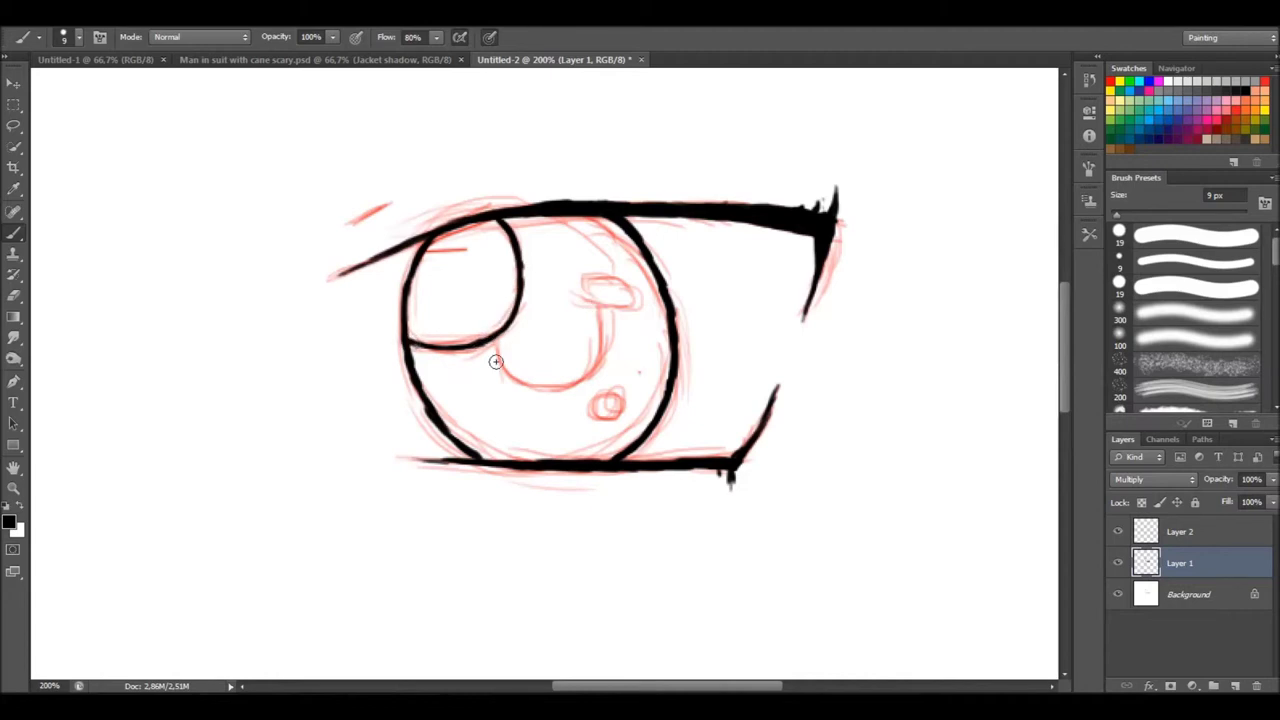
# Ink the pupil curve with the small oval and round highlights, plus the short crease stroke above the inner corner.
pyautogui.moveTo(497, 342)
pyautogui.mouseDown()
pyautogui.moveTo(520, 379)
pyautogui.moveTo(580, 384)
pyautogui.moveTo(600, 366)
pyautogui.moveTo(603, 310)
pyautogui.mouseUp()
pyautogui.moveTo(603, 396)
pyautogui.mouseDown()
pyautogui.moveTo(622, 412)
pyautogui.moveTo(606, 420)
pyautogui.moveTo(601, 393)
pyautogui.mouseUp()
pyautogui.moveTo(585, 289)
pyautogui.mouseDown()
pyautogui.moveTo(618, 282)
pyautogui.moveTo(634, 298)
pyautogui.moveTo(596, 298)
pyautogui.mouseUp()
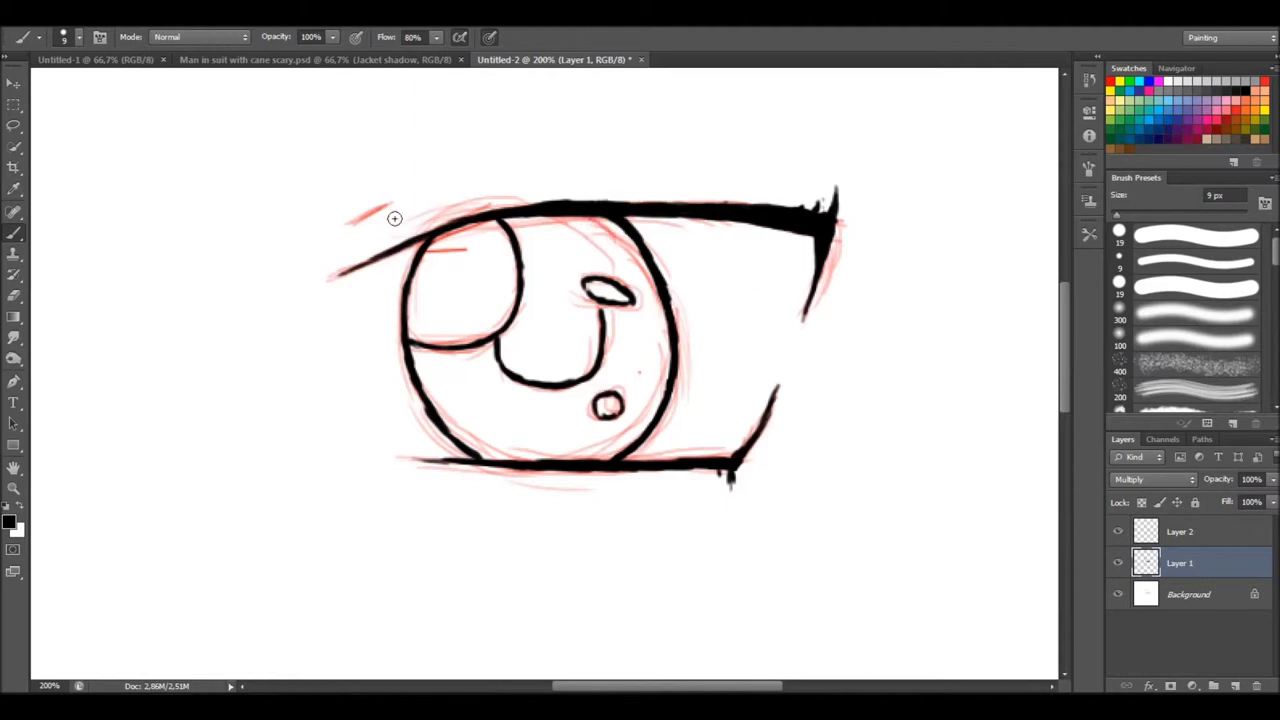
pyautogui.moveTo(354, 221); pyautogui.dragTo(393, 203)
# Clear the red sketch lines from the Background layer.
pyautogui.click(1204, 594)
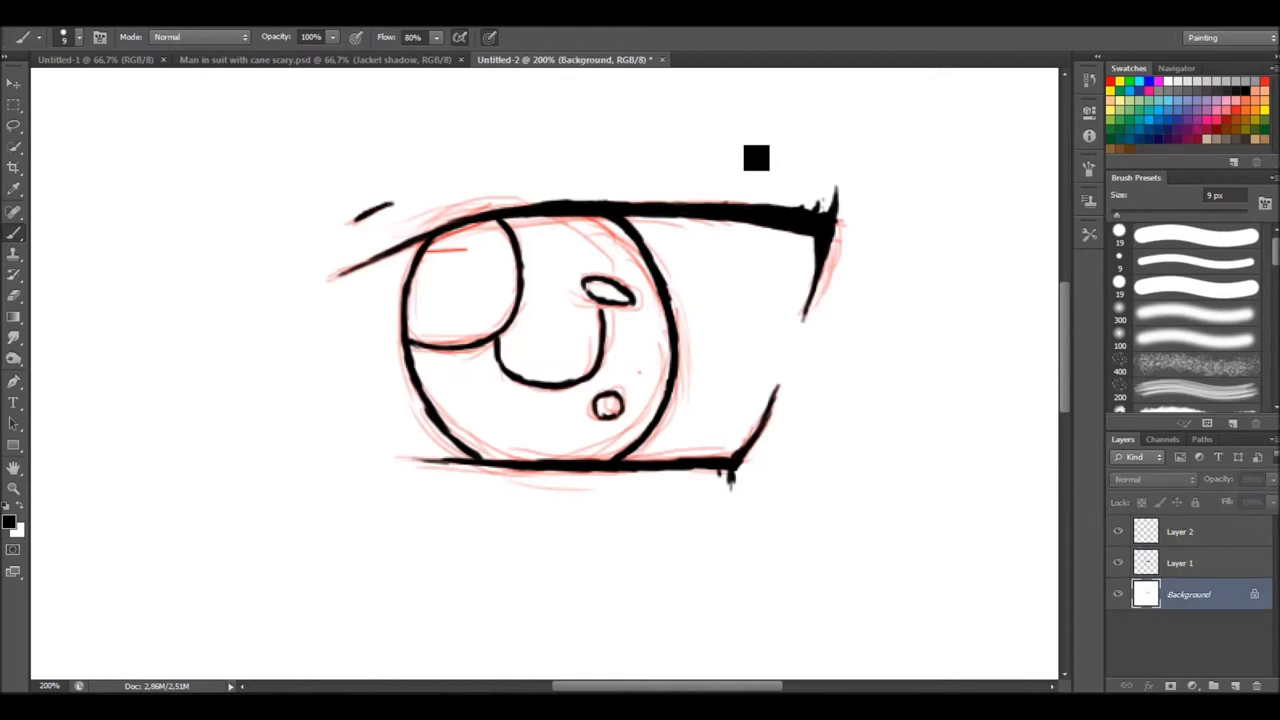
pyautogui.moveTo(756, 158)
pyautogui.mouseDown()
pyautogui.moveTo(560, 84)
pyautogui.moveTo(279, 94)
pyautogui.moveTo(510, 365)
pyautogui.moveTo(841, 236)
pyautogui.mouseUp()
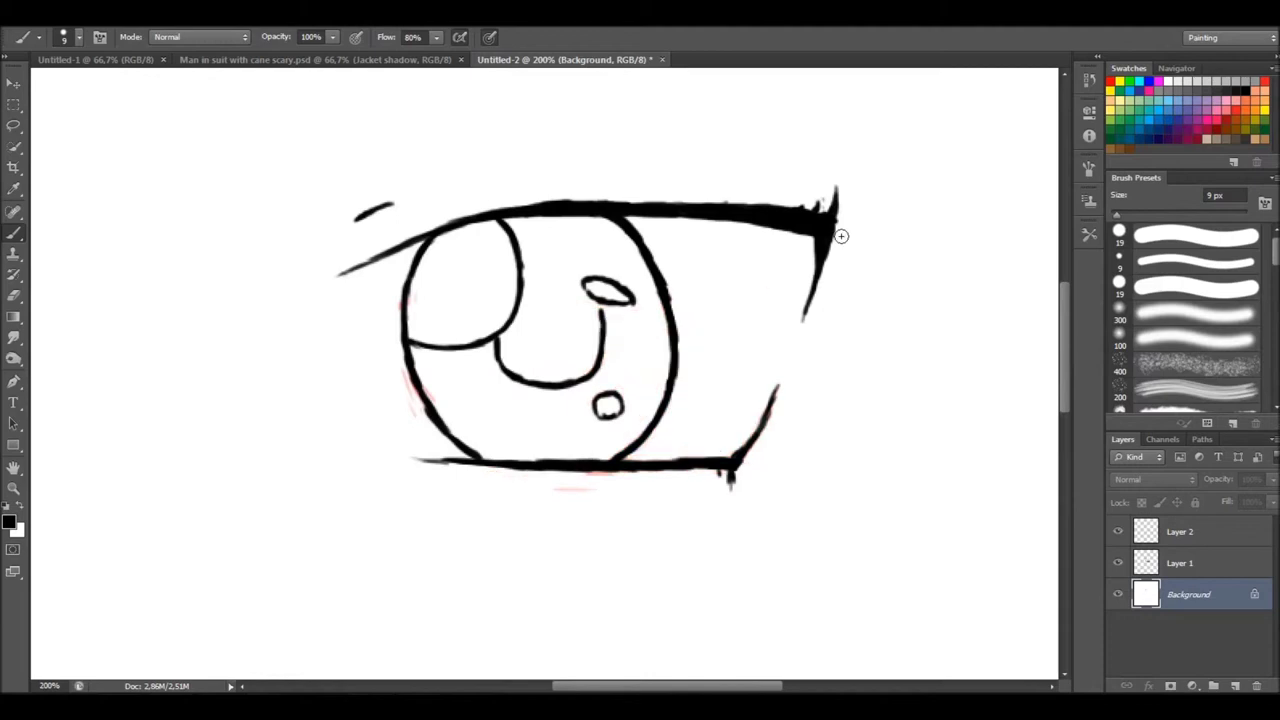
pyautogui.click(1199, 564)
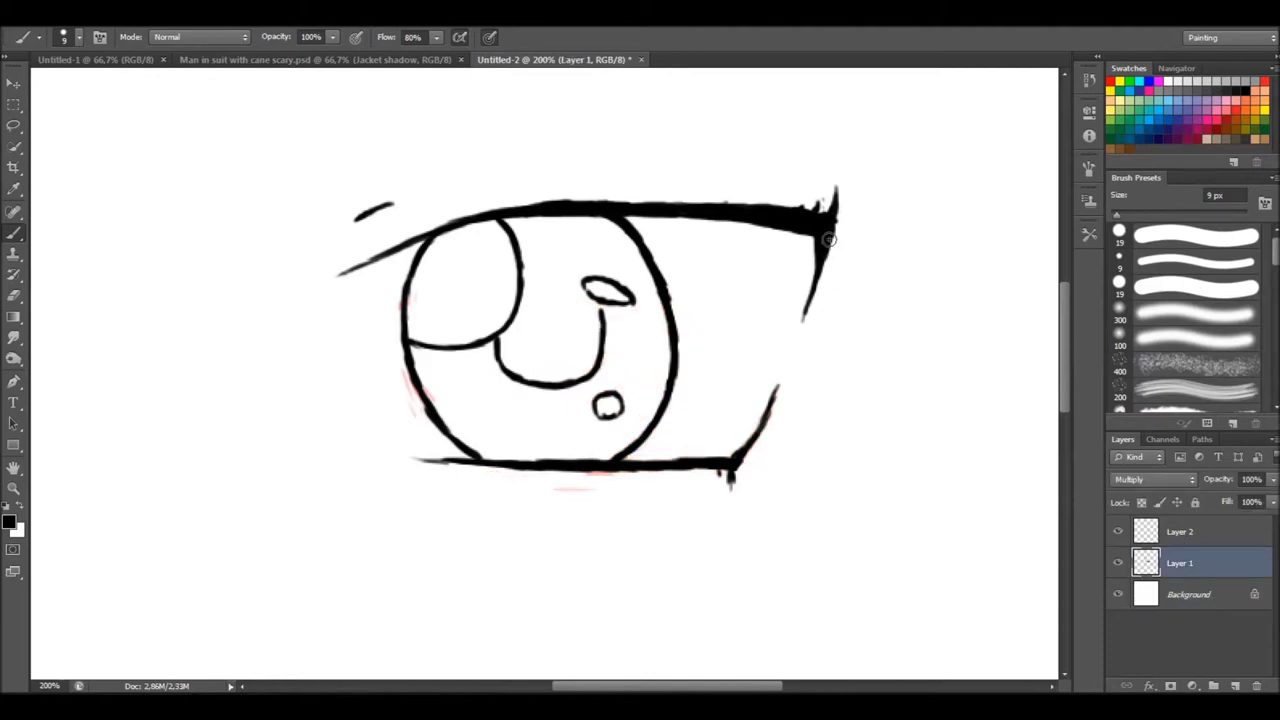
# On Layer 2 in Multiply mode, paint the pupil and upper iris dark blue, leaving the highlights white.
pyautogui.click(1145, 125)
pyautogui.hotkey('alt', ']')
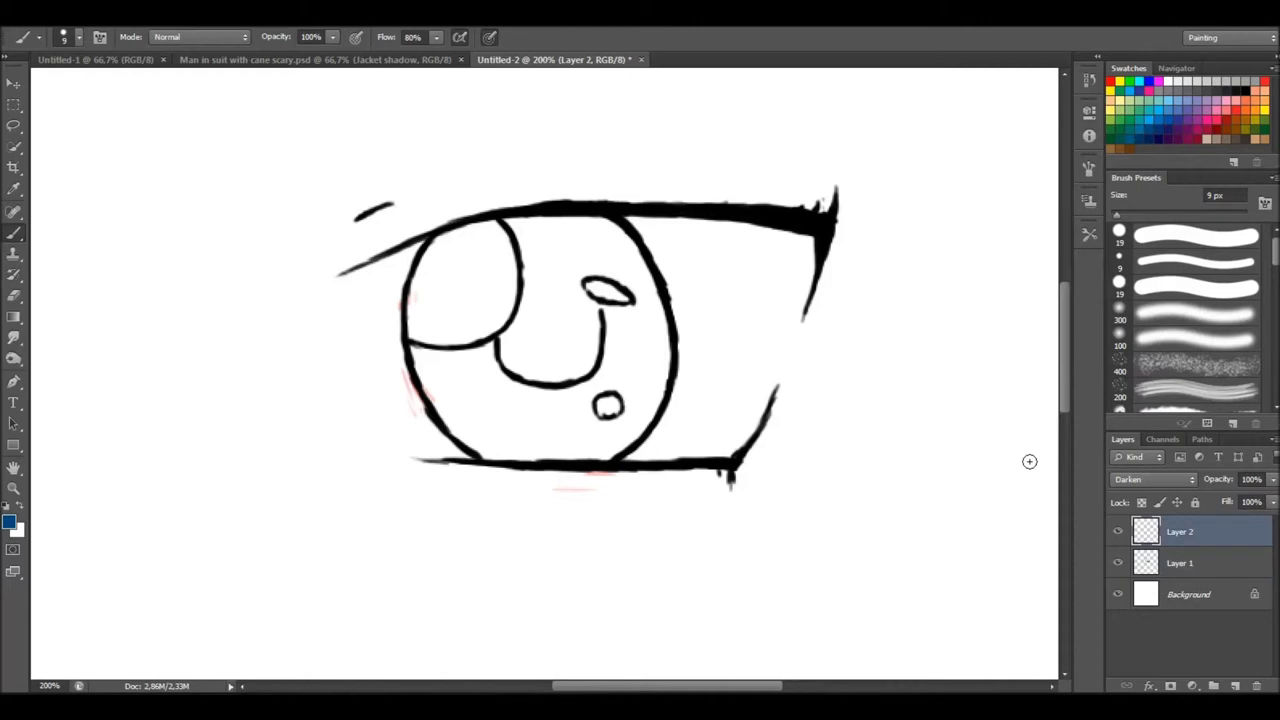
pyautogui.moveTo(590, 318)
pyautogui.mouseDown()
pyautogui.moveTo(592, 352)
pyautogui.moveTo(577, 362)
pyautogui.moveTo(572, 334)
pyautogui.moveTo(565, 354)
pyautogui.moveTo(544, 327)
pyautogui.moveTo(523, 353)
pyautogui.moveTo(509, 337)
pyautogui.moveTo(507, 362)
pyautogui.moveTo(557, 359)
pyautogui.moveTo(561, 374)
pyautogui.moveTo(534, 379)
pyautogui.moveTo(504, 331)
pyautogui.moveTo(530, 289)
pyautogui.moveTo(512, 232)
pyautogui.moveTo(534, 233)
pyautogui.moveTo(542, 302)
pyautogui.moveTo(593, 316)
pyautogui.moveTo(540, 242)
pyautogui.moveTo(555, 260)
pyautogui.moveTo(546, 229)
pyautogui.moveTo(583, 245)
pyautogui.moveTo(574, 275)
pyautogui.moveTo(602, 262)
pyautogui.moveTo(592, 242)
pyautogui.moveTo(608, 228)
pyautogui.moveTo(622, 242)
pyautogui.moveTo(586, 273)
pyautogui.moveTo(607, 316)
pyautogui.moveTo(664, 331)
pyautogui.moveTo(605, 319)
pyautogui.moveTo(499, 354)
pyautogui.moveTo(466, 349)
pyautogui.mouseUp()
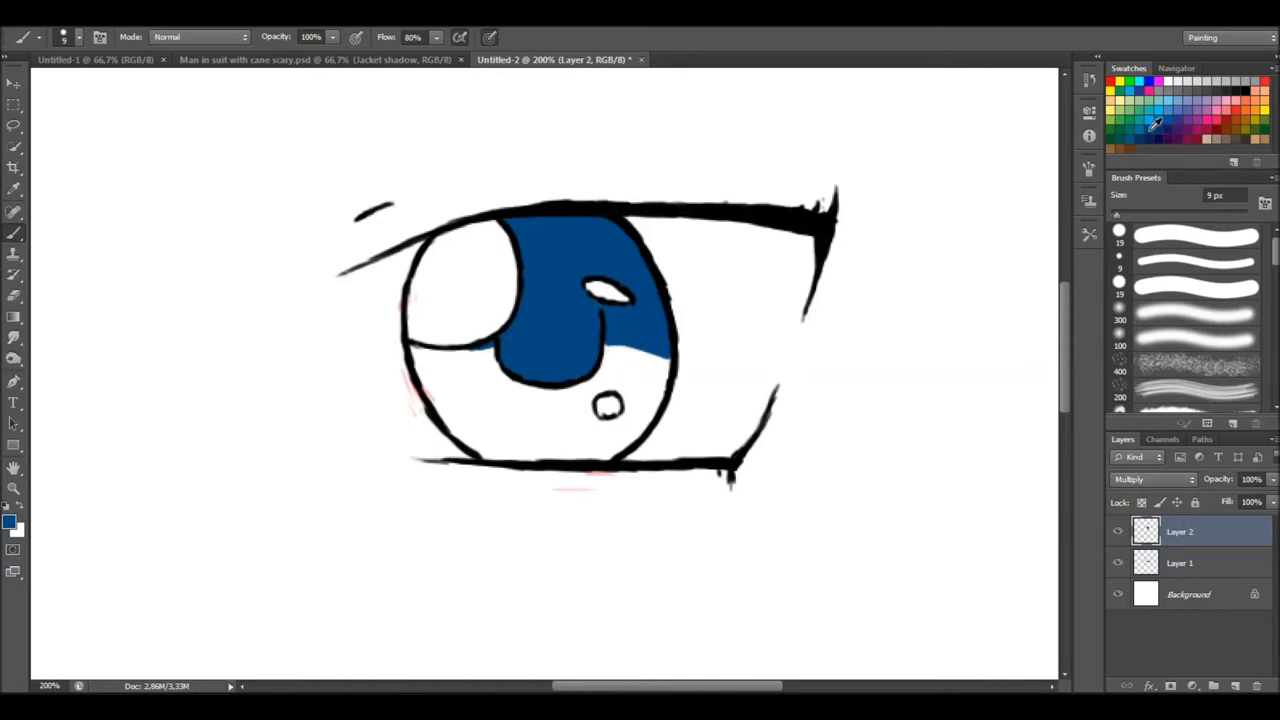
# Paint the middle band of the iris medium blue and its bottom area bright light blue.
pyautogui.moveTo(662, 370)
pyautogui.mouseDown()
pyautogui.moveTo(651, 354)
pyautogui.moveTo(660, 385)
pyautogui.moveTo(605, 348)
pyautogui.mouseUp()
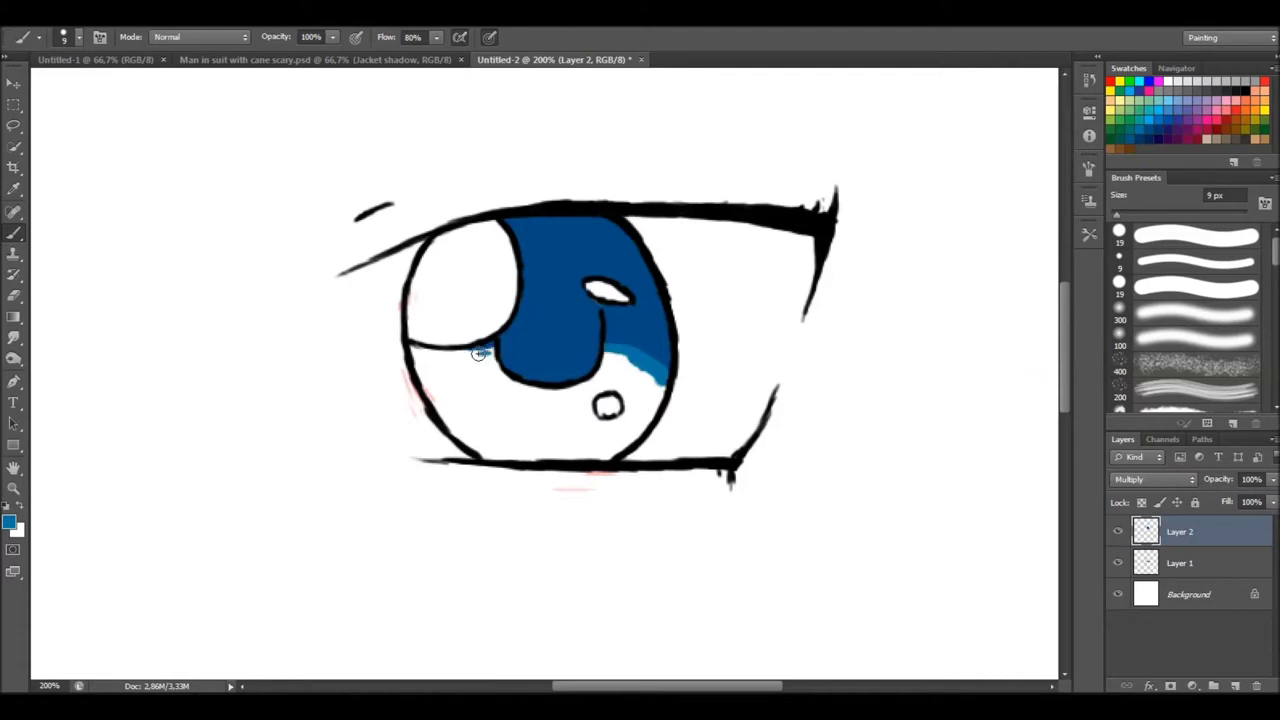
pyautogui.moveTo(469, 353)
pyautogui.mouseDown()
pyautogui.moveTo(412, 353)
pyautogui.moveTo(476, 352)
pyautogui.mouseUp()
pyautogui.moveTo(635, 437)
pyautogui.mouseDown()
pyautogui.moveTo(580, 404)
pyautogui.moveTo(505, 400)
pyautogui.moveTo(472, 406)
pyautogui.moveTo(452, 432)
pyautogui.mouseUp()
pyautogui.moveTo(463, 377)
pyautogui.mouseDown()
pyautogui.moveTo(432, 397)
pyautogui.moveTo(437, 374)
pyautogui.moveTo(425, 372)
pyautogui.moveTo(433, 359)
pyautogui.moveTo(494, 373)
pyautogui.moveTo(519, 361)
pyautogui.moveTo(457, 416)
pyautogui.moveTo(437, 385)
pyautogui.moveTo(586, 394)
pyautogui.moveTo(619, 359)
pyautogui.moveTo(646, 398)
pyautogui.moveTo(658, 388)
pyautogui.moveTo(641, 424)
pyautogui.moveTo(622, 412)
pyautogui.moveTo(610, 381)
pyautogui.mouseUp()
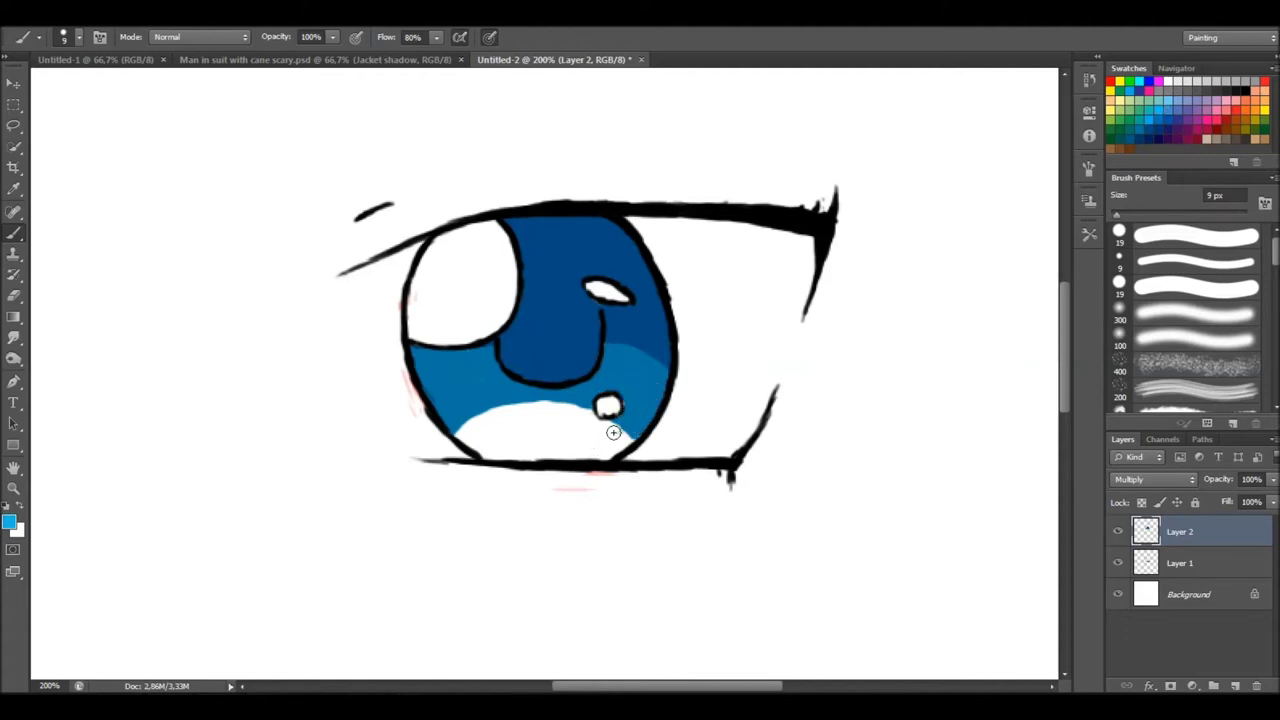
pyautogui.moveTo(613, 432)
pyautogui.mouseDown()
pyautogui.moveTo(600, 443)
pyautogui.moveTo(606, 417)
pyautogui.moveTo(570, 405)
pyautogui.mouseUp()
pyautogui.moveTo(456, 434)
pyautogui.mouseDown()
pyautogui.moveTo(491, 411)
pyautogui.moveTo(510, 433)
pyautogui.moveTo(513, 409)
pyautogui.moveTo(468, 425)
pyautogui.moveTo(631, 410)
pyautogui.moveTo(520, 409)
pyautogui.moveTo(563, 409)
pyautogui.moveTo(605, 454)
pyautogui.moveTo(568, 440)
pyautogui.moveTo(482, 453)
pyautogui.moveTo(471, 429)
pyautogui.moveTo(507, 446)
pyautogui.moveTo(551, 432)
pyautogui.moveTo(545, 418)
pyautogui.moveTo(564, 442)
pyautogui.moveTo(600, 447)
pyautogui.mouseUp()
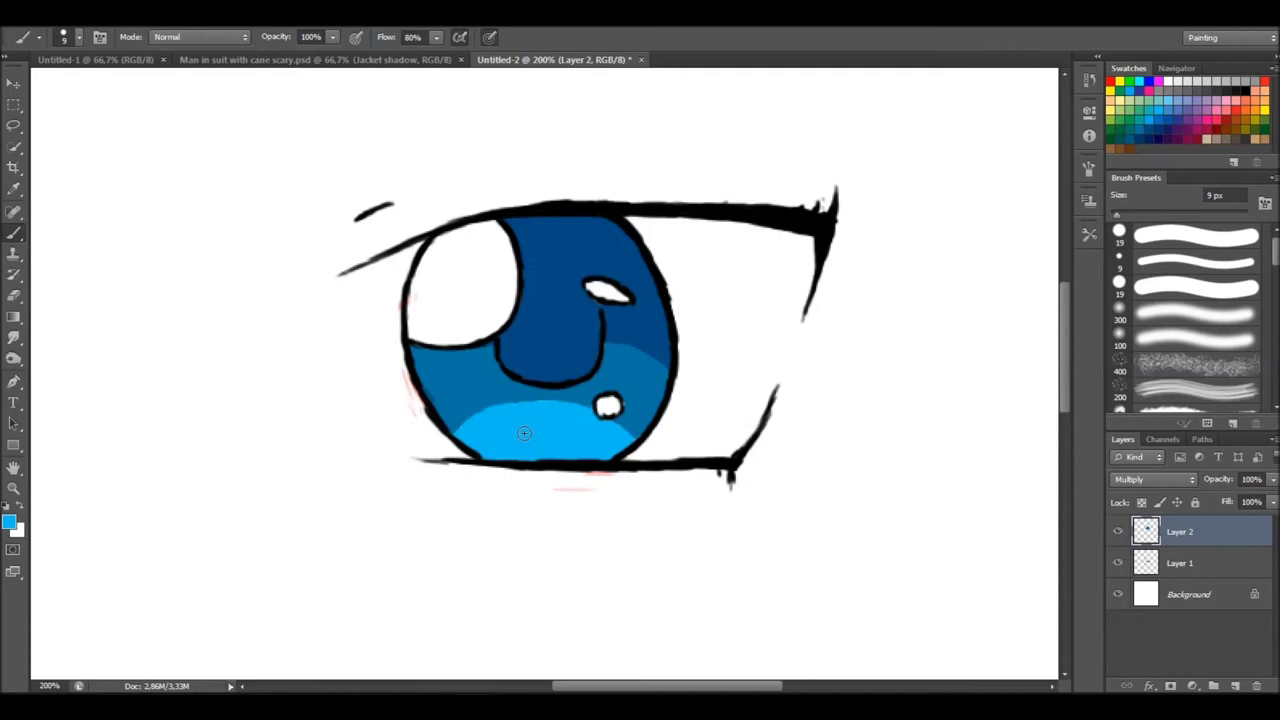
# Blend the transitions between the three blue iris tones using Blur and a 19 px Smudge brush.
pyautogui.moveTo(14, 337); pyautogui.dragTo(56, 332)
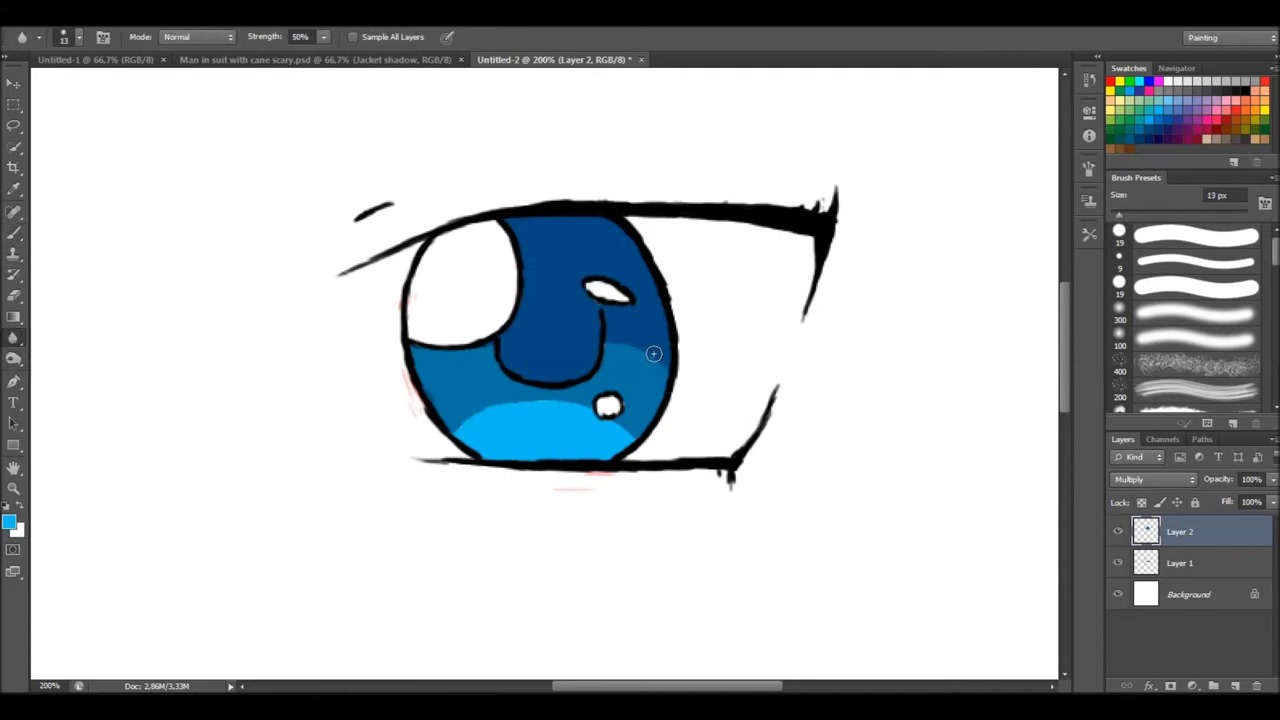
pyautogui.moveTo(653, 354); pyautogui.dragTo(609, 345)
pyautogui.moveTo(13, 337); pyautogui.dragTo(65, 353)
pyautogui.click(70, 363)
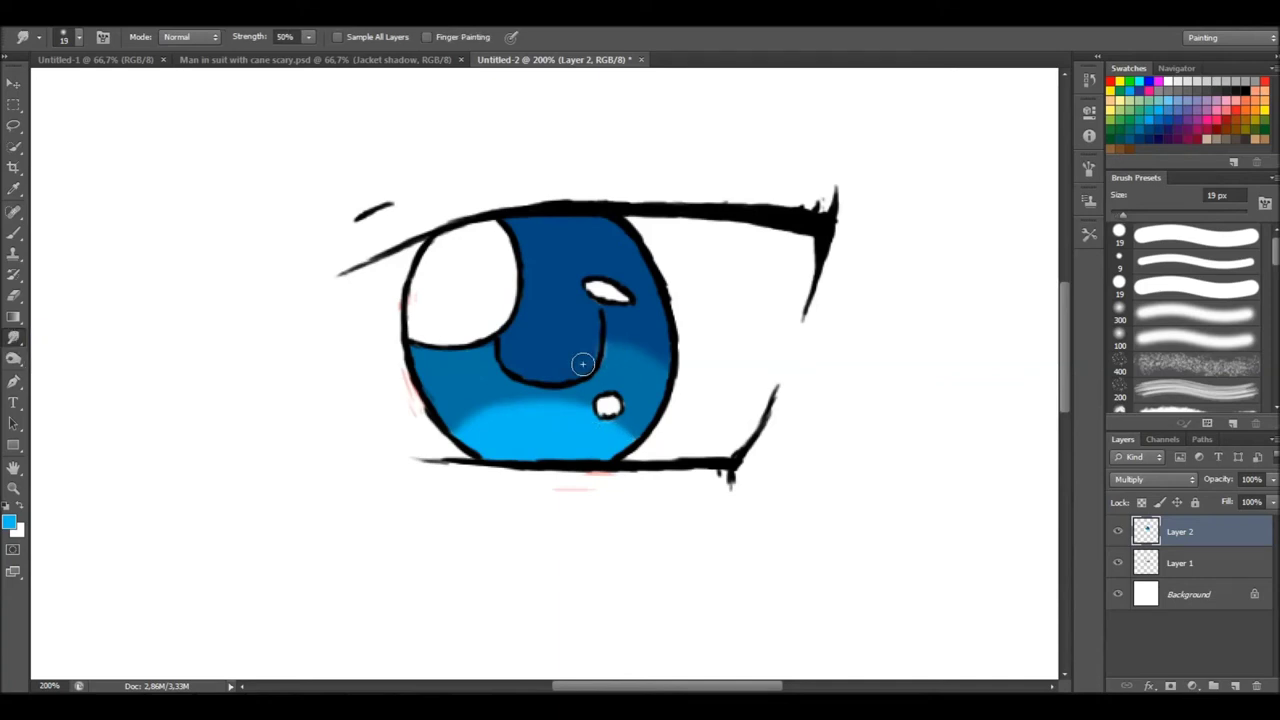
pyautogui.moveTo(625, 351); pyautogui.dragTo(632, 350)
pyautogui.moveTo(522, 405); pyautogui.dragTo(478, 410)
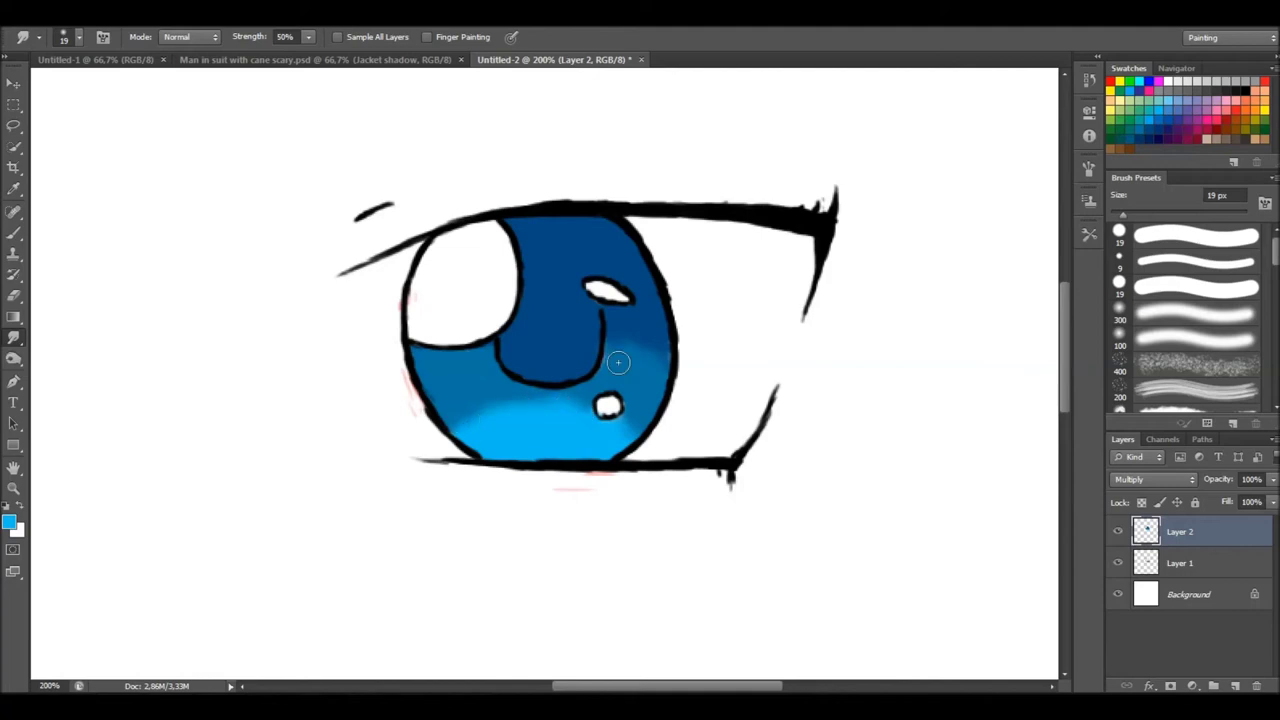
# Give the Smudge tool the soft 74 px brush preset and reduce its size to 44 px.
pyautogui.moveTo(1275, 263); pyautogui.dragTo(1275, 303)
pyautogui.click(1241, 297)
pyautogui.click(1202, 96)
pyautogui.press('[')
pyautogui.press('[')
pyautogui.press('[')
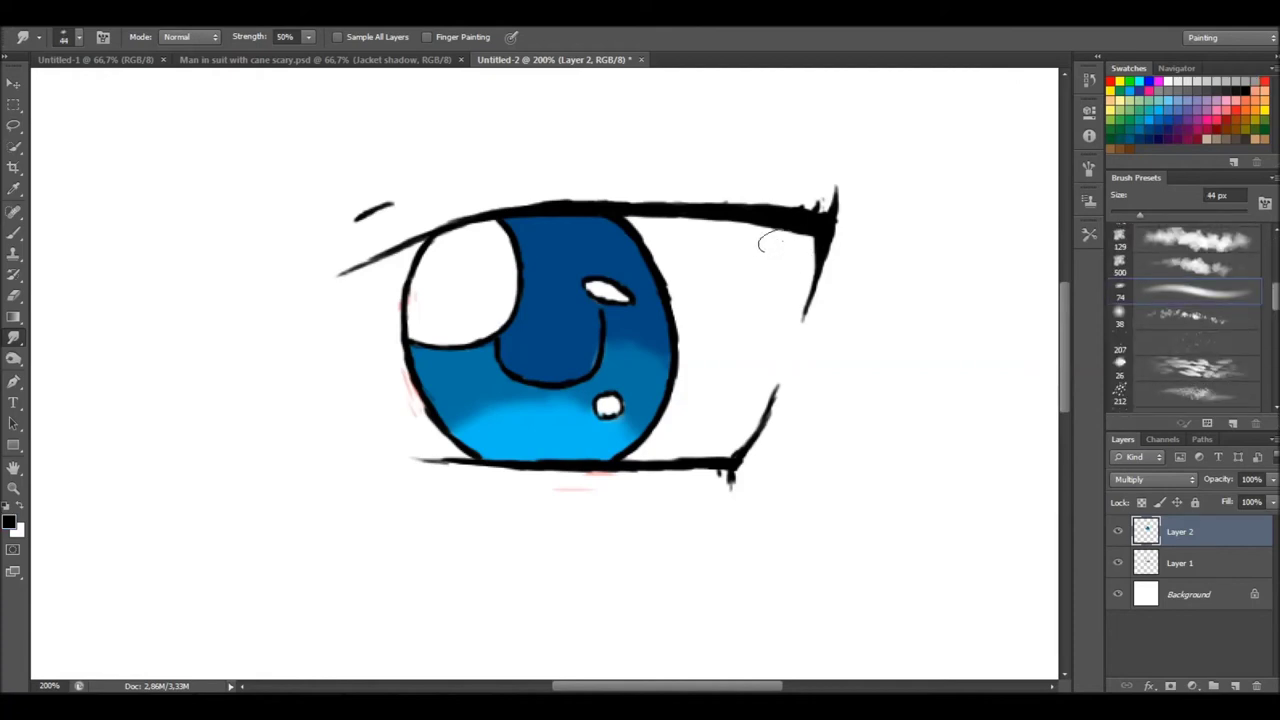
pyautogui.press('b')
pyautogui.click(1149, 214)
pyautogui.moveTo(762, 236); pyautogui.dragTo(792, 243)
pyautogui.hotkey('ctrl', 'z')
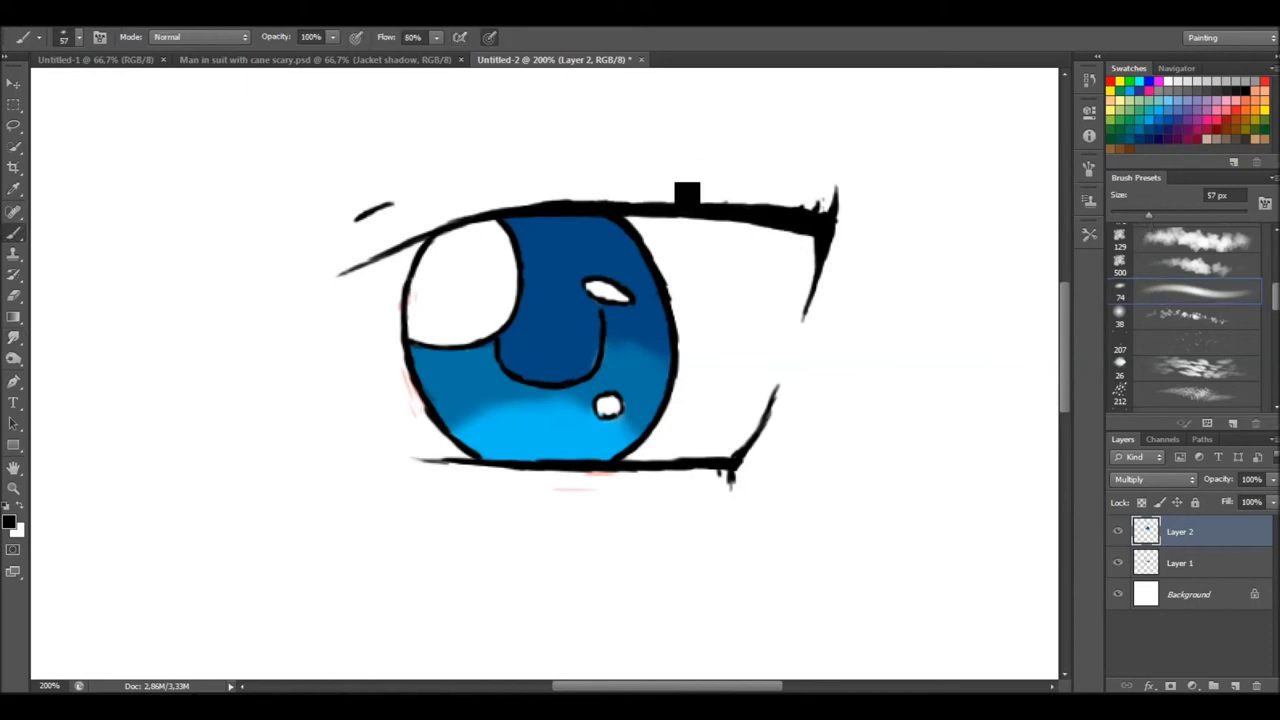
# Shade light grey beneath the upper eyelid on both sides of the iris with the soft 74 px brush.
pyautogui.scroll(1, 1192, 304)
pyautogui.click(1192, 304)
pyautogui.press('x')
pyautogui.moveTo(745, 238)
pyautogui.mouseDown()
pyautogui.moveTo(654, 210)
pyautogui.moveTo(714, 228)
pyautogui.moveTo(612, 232)
pyautogui.moveTo(729, 228)
pyautogui.mouseUp()
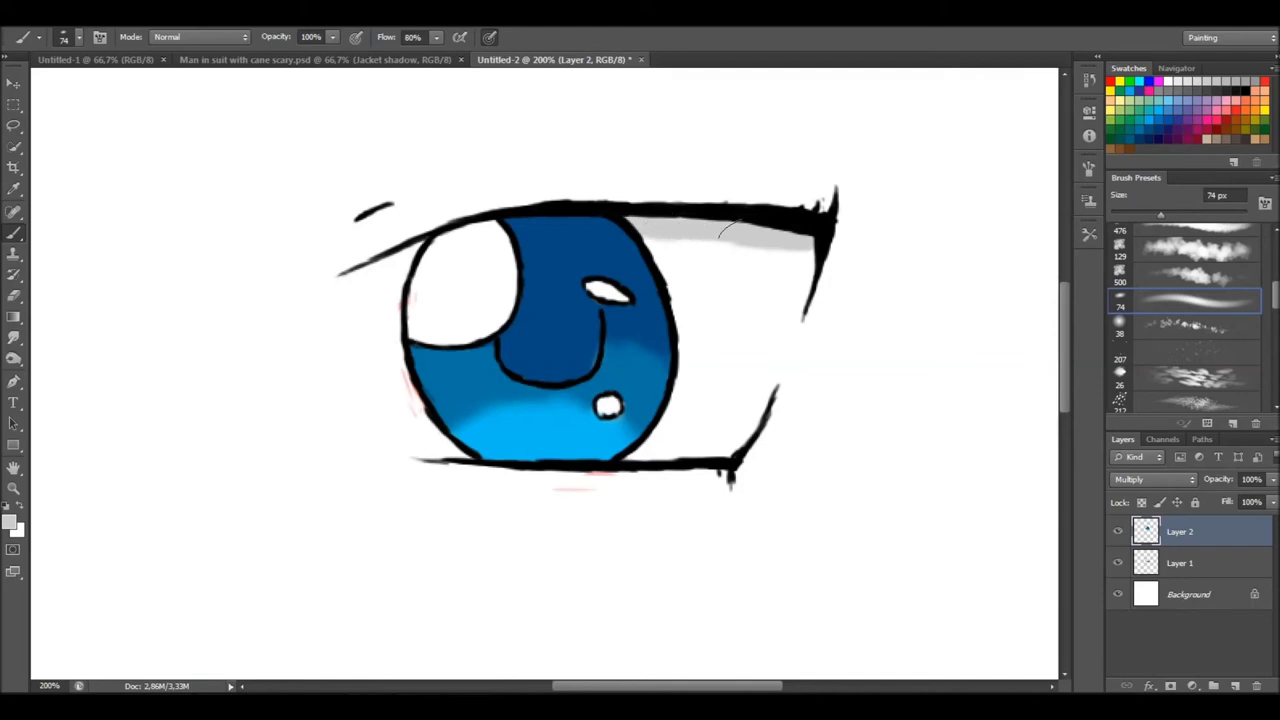
pyautogui.moveTo(500, 226)
pyautogui.mouseDown()
pyautogui.moveTo(452, 228)
pyautogui.moveTo(335, 278)
pyautogui.mouseUp()
# Smudge the grey shadow under the upper eyelid downward to soften it into the white of the eye.
pyautogui.press('r')
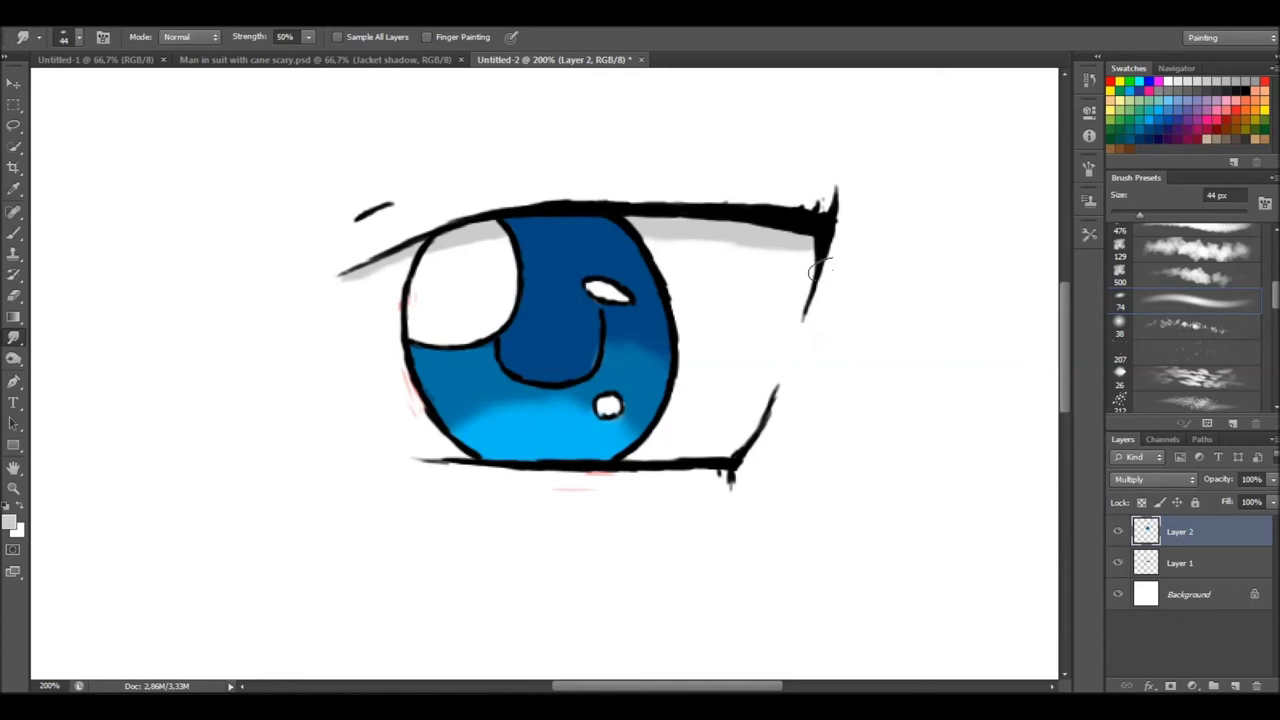
pyautogui.moveTo(770, 255)
pyautogui.mouseDown()
pyautogui.moveTo(733, 258)
pyautogui.moveTo(665, 249)
pyautogui.moveTo(694, 258)
pyautogui.moveTo(678, 232)
pyautogui.moveTo(784, 266)
pyautogui.moveTo(676, 236)
pyautogui.moveTo(637, 247)
pyautogui.mouseUp()
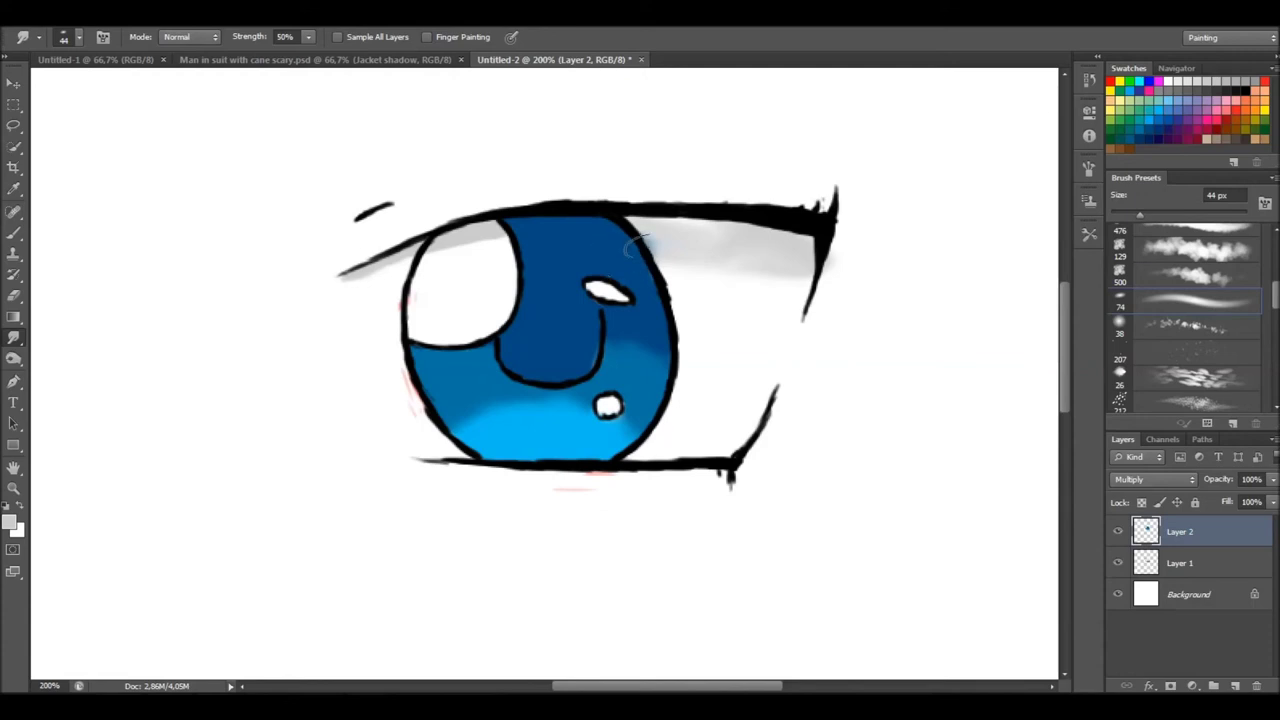
pyautogui.moveTo(347, 272); pyautogui.dragTo(331, 282)
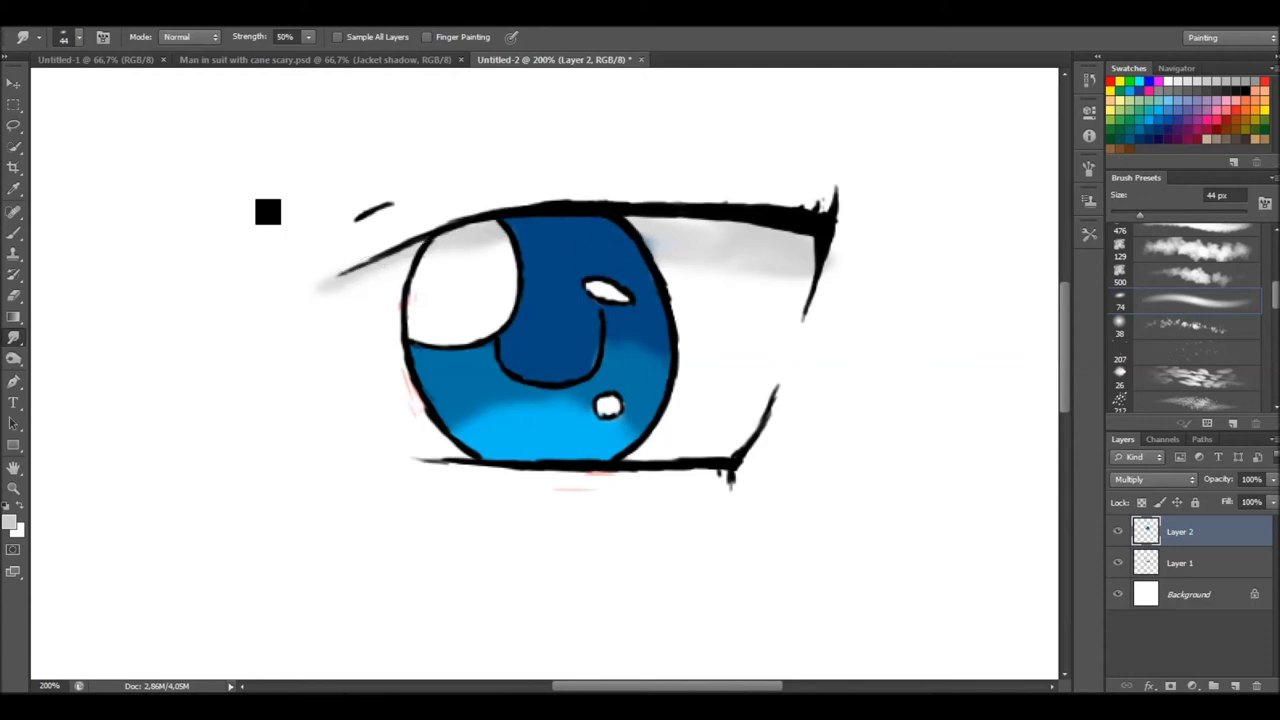
pyautogui.hotkey('ctrl', 'z')
pyautogui.click(1274, 348)
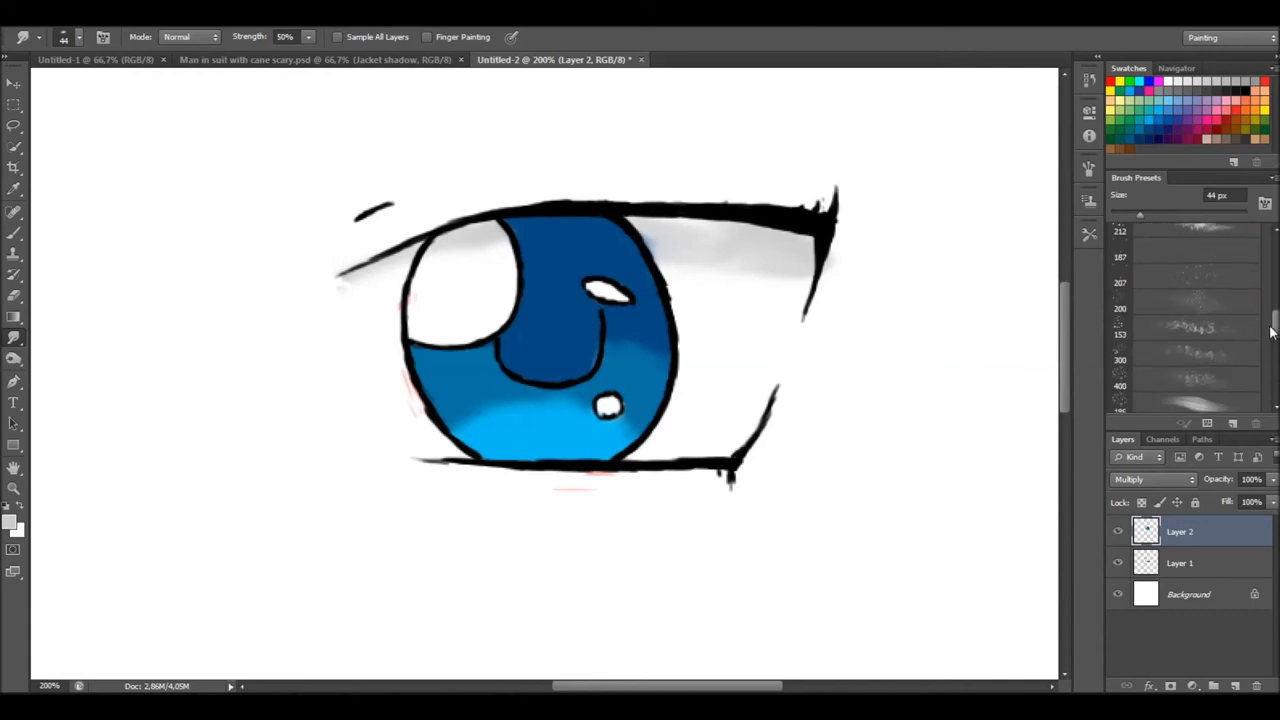
pyautogui.click(1195, 310)
pyautogui.click(1132, 147)
pyautogui.moveTo(1064, 298); pyautogui.dragTo(1064, 276)
pyautogui.click(1162, 214)
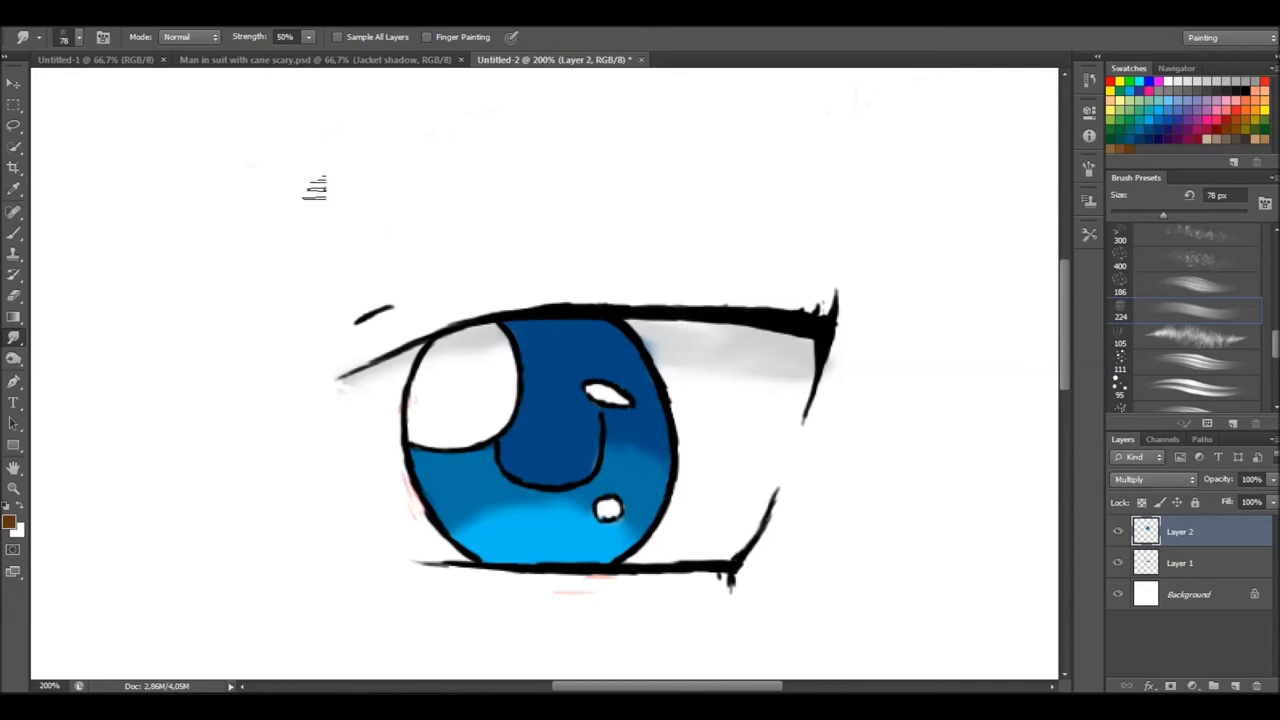
pyautogui.click(16, 232)
pyautogui.press('[')
pyautogui.press('[')
pyautogui.moveTo(356, 241)
pyautogui.mouseDown()
pyautogui.moveTo(424, 237)
pyautogui.moveTo(414, 214)
pyautogui.moveTo(722, 202)
pyautogui.moveTo(257, 250)
pyautogui.moveTo(439, 255)
pyautogui.mouseUp()
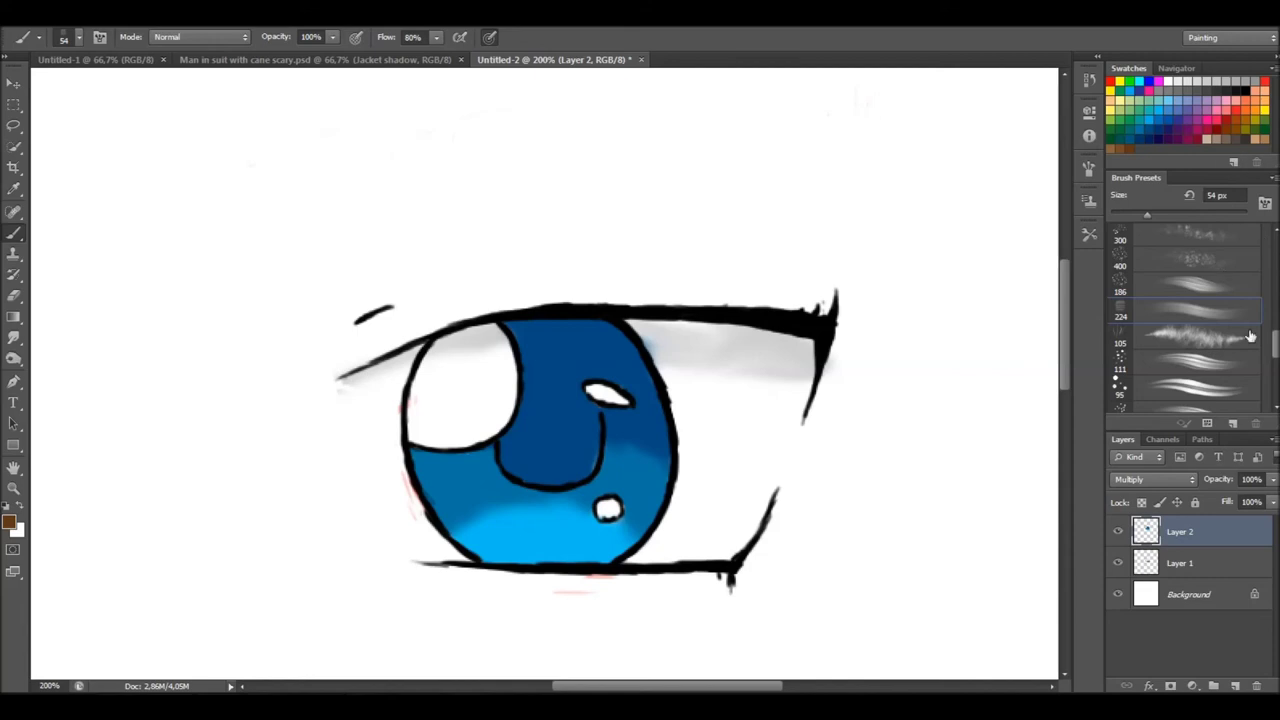
# Draw a long, slightly arched black eyebrow line above the eye with the 9 px round brush.
pyautogui.moveTo(1276, 340); pyautogui.dragTo(1276, 236)
pyautogui.click(1190, 262)
pyautogui.click(1255, 81)
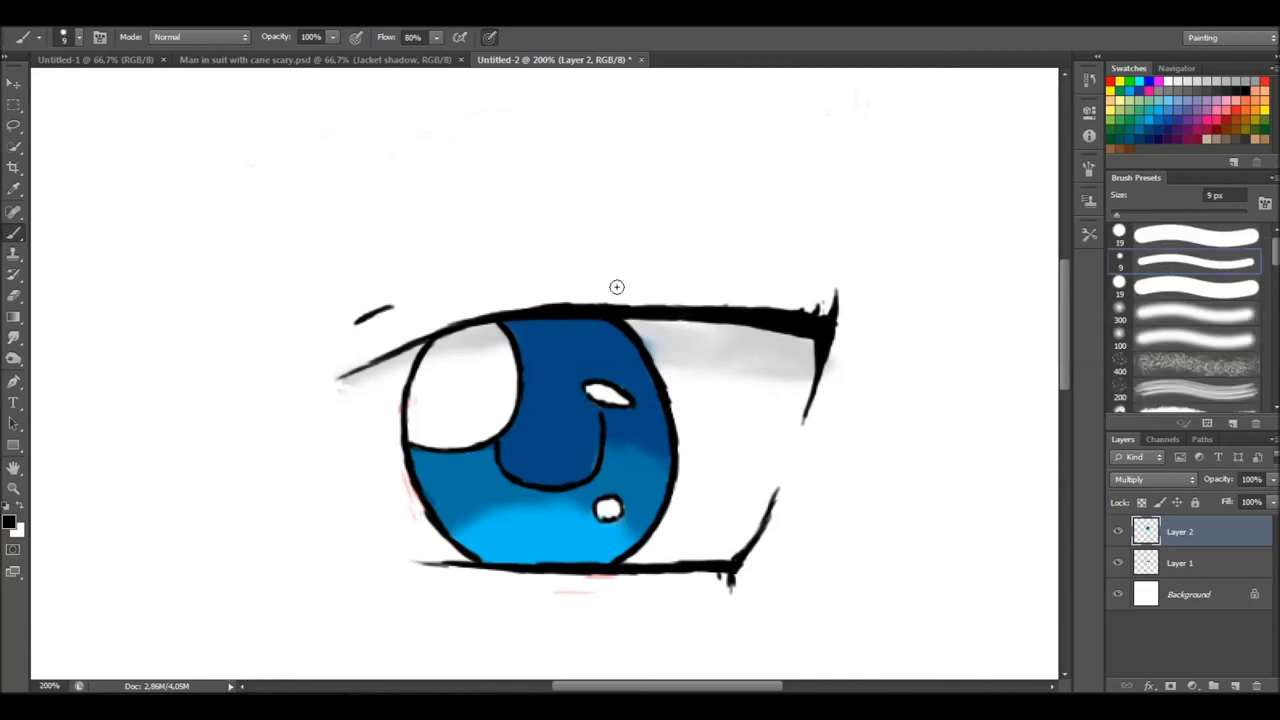
pyautogui.moveTo(343, 234)
pyautogui.mouseDown()
pyautogui.moveTo(582, 205)
pyautogui.moveTo(762, 216)
pyautogui.moveTo(785, 205)
pyautogui.moveTo(712, 200)
pyautogui.mouseUp()
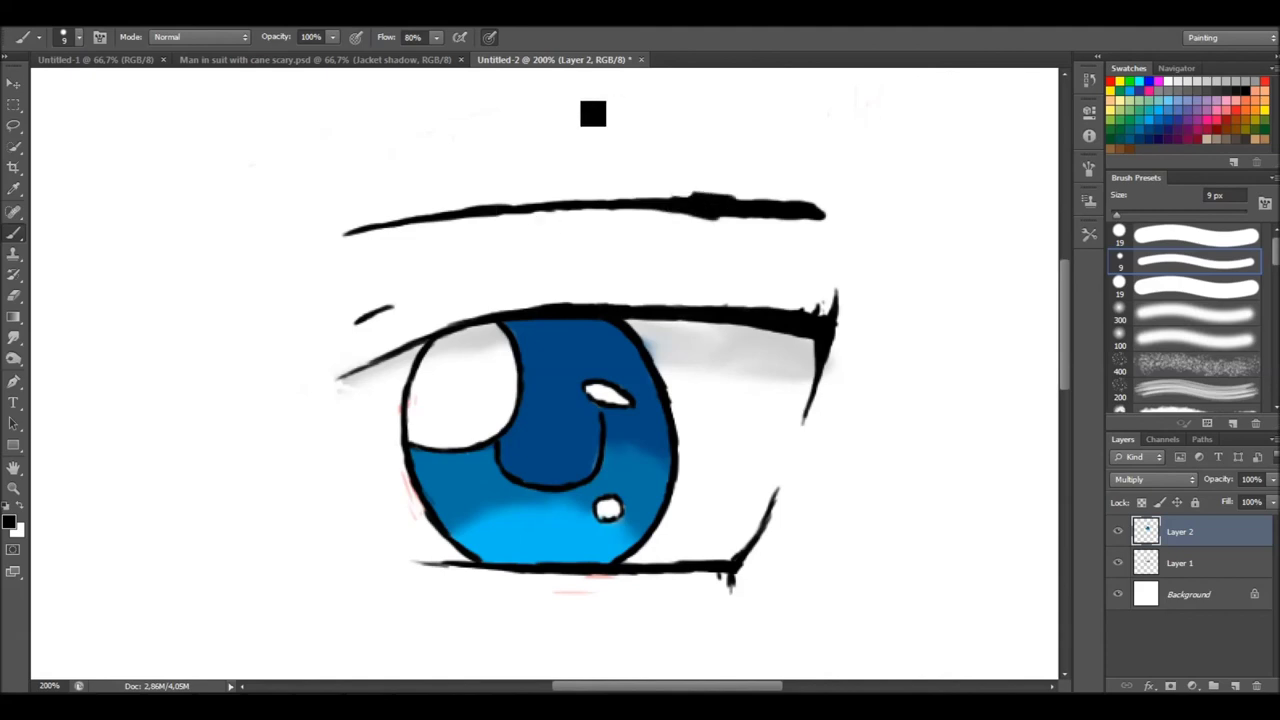
pyautogui.hotkey('ctrl', 'z')
# Sign the drawing below the eye's outer corner with an underlined handwritten signature in black.
pyautogui.click(13, 488)
pyautogui.keyDown('alt'); pyautogui.click(235, 351); pyautogui.keyUp('alt')
pyautogui.keyDown('alt'); pyautogui.click(235, 351); pyautogui.keyUp('alt')
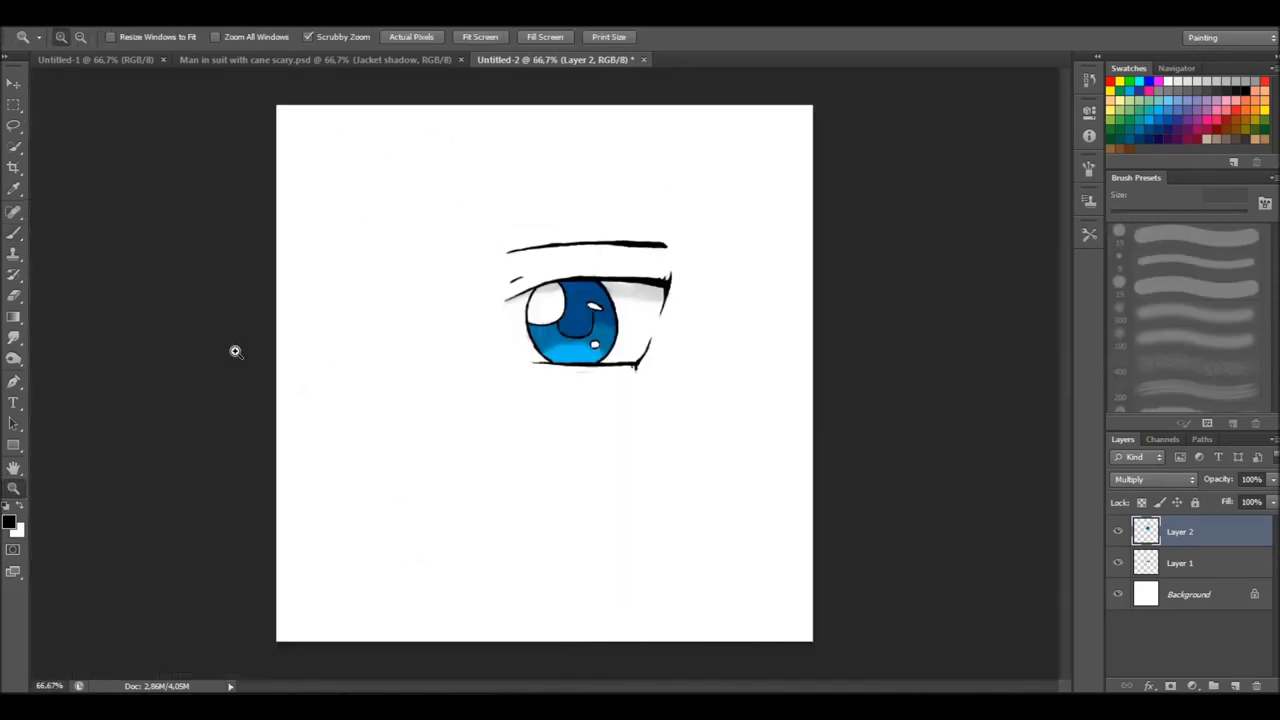
pyautogui.press('b')
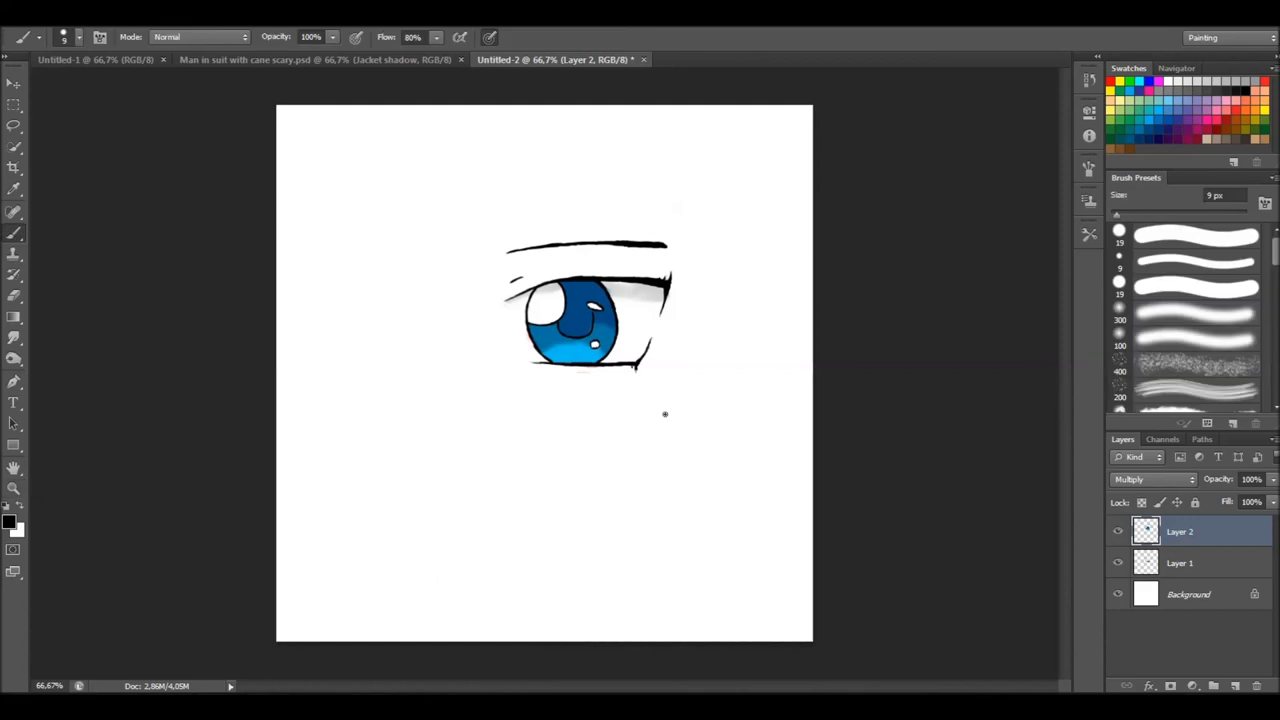
pyautogui.moveTo(657, 411)
pyautogui.mouseDown()
pyautogui.moveTo(673, 407)
pyautogui.moveTo(693, 443)
pyautogui.mouseUp()
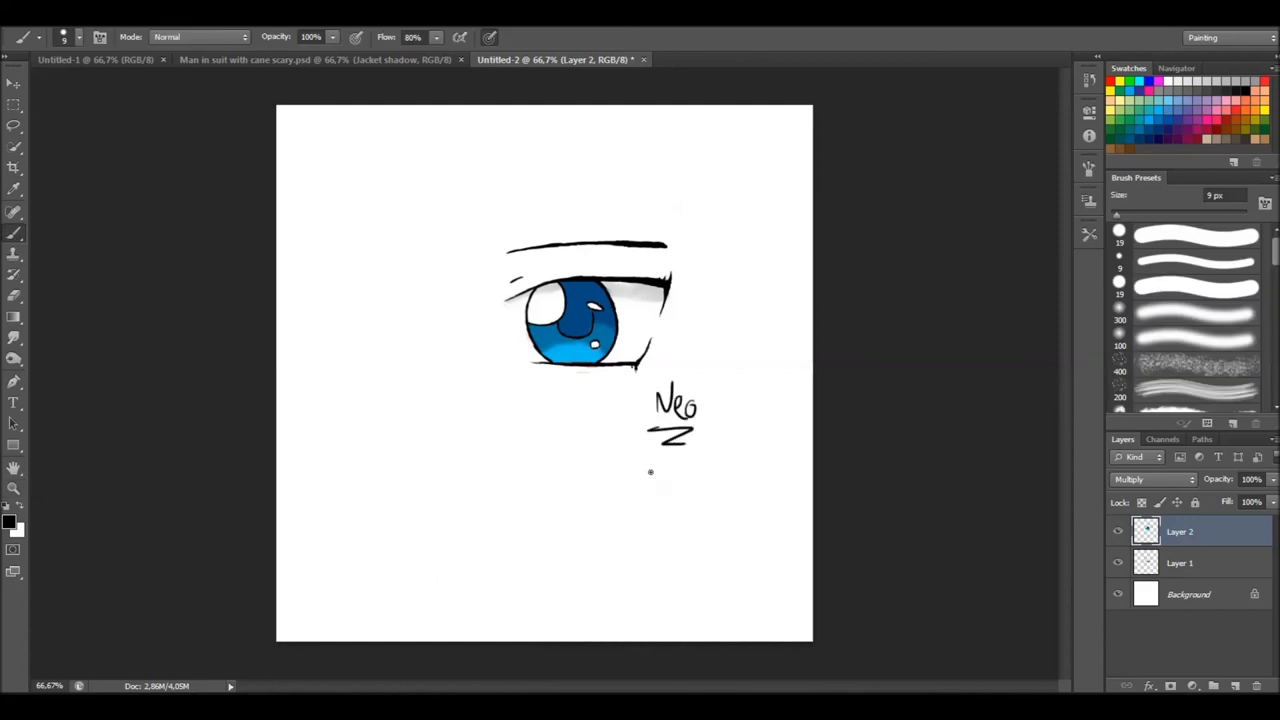